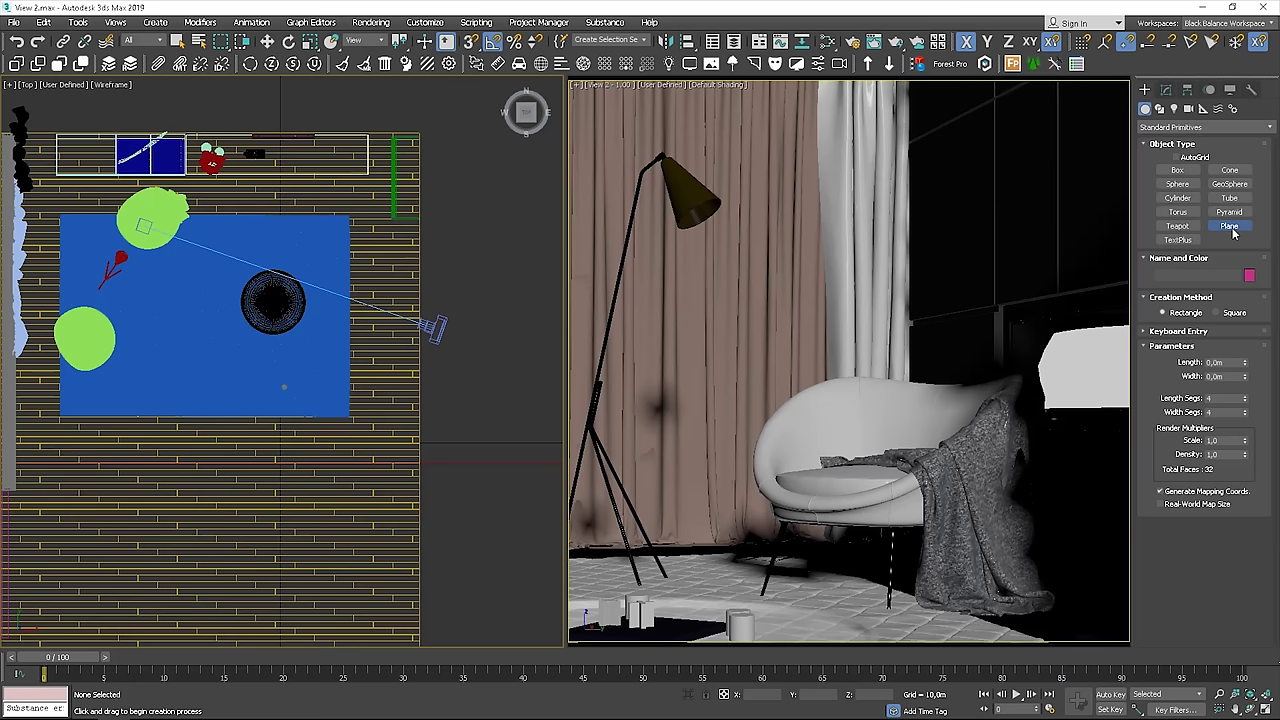
Step: Create a plane in the Top view and rotate it 90° to stand upright
left_click(1229, 226)
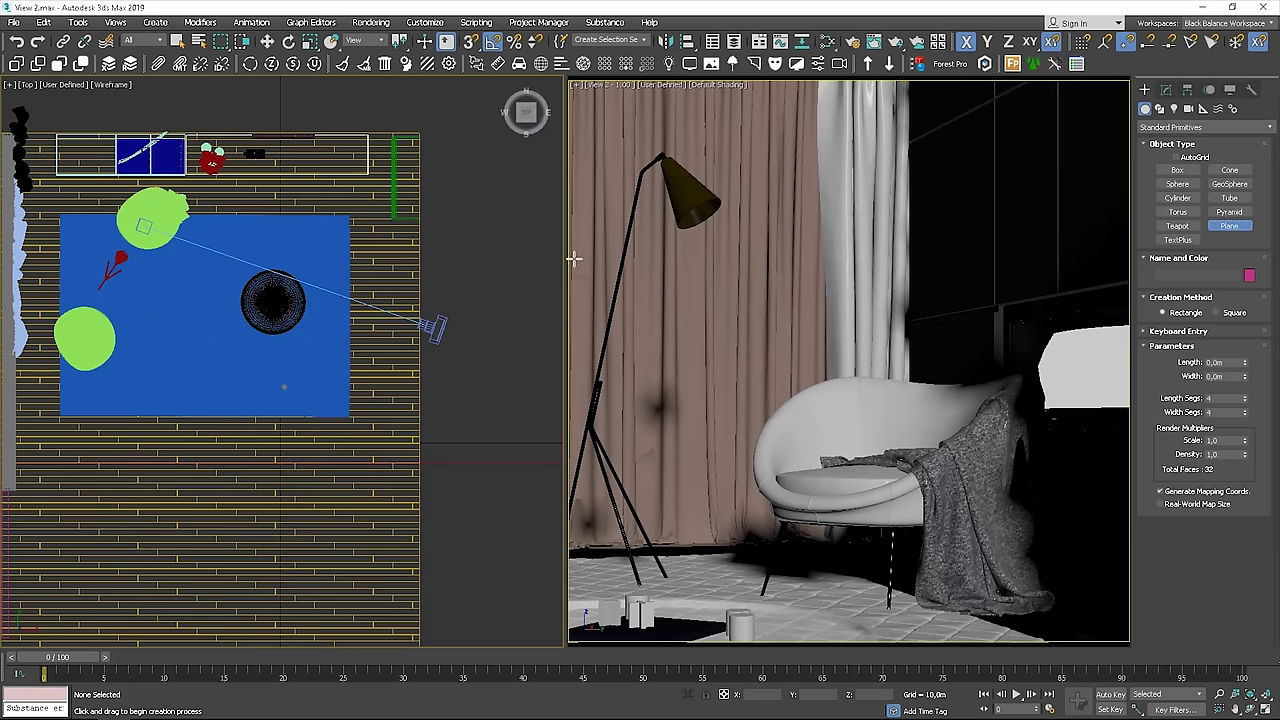
left_click_drag(446, 209, 550, 352)
right_click(518, 295)
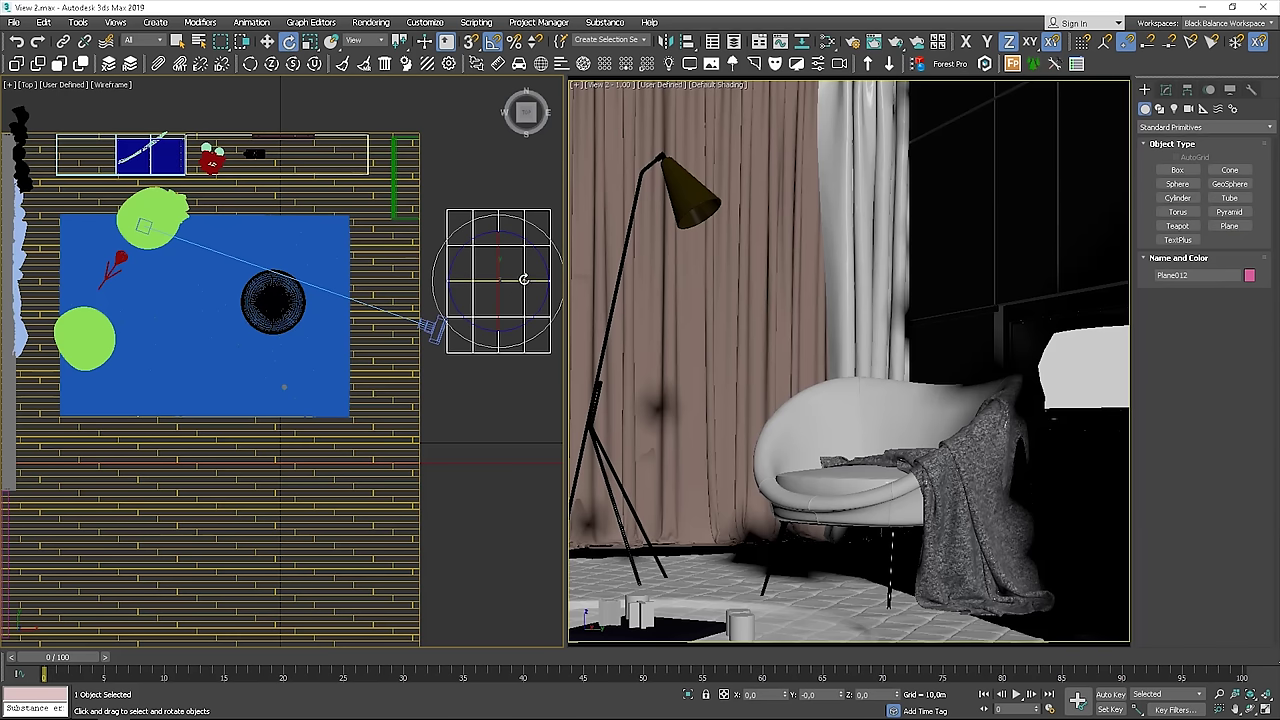
key("e")
left_click_drag(469, 279, 470, 278)
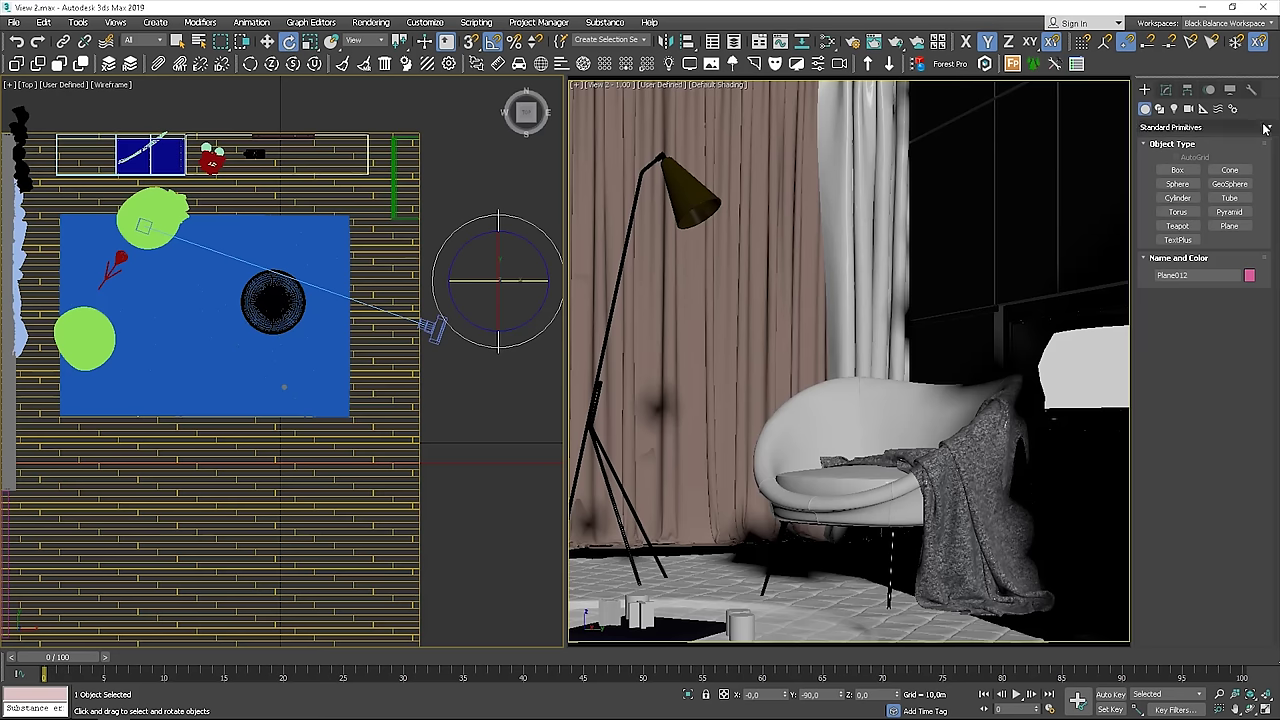
left_click(1165, 89)
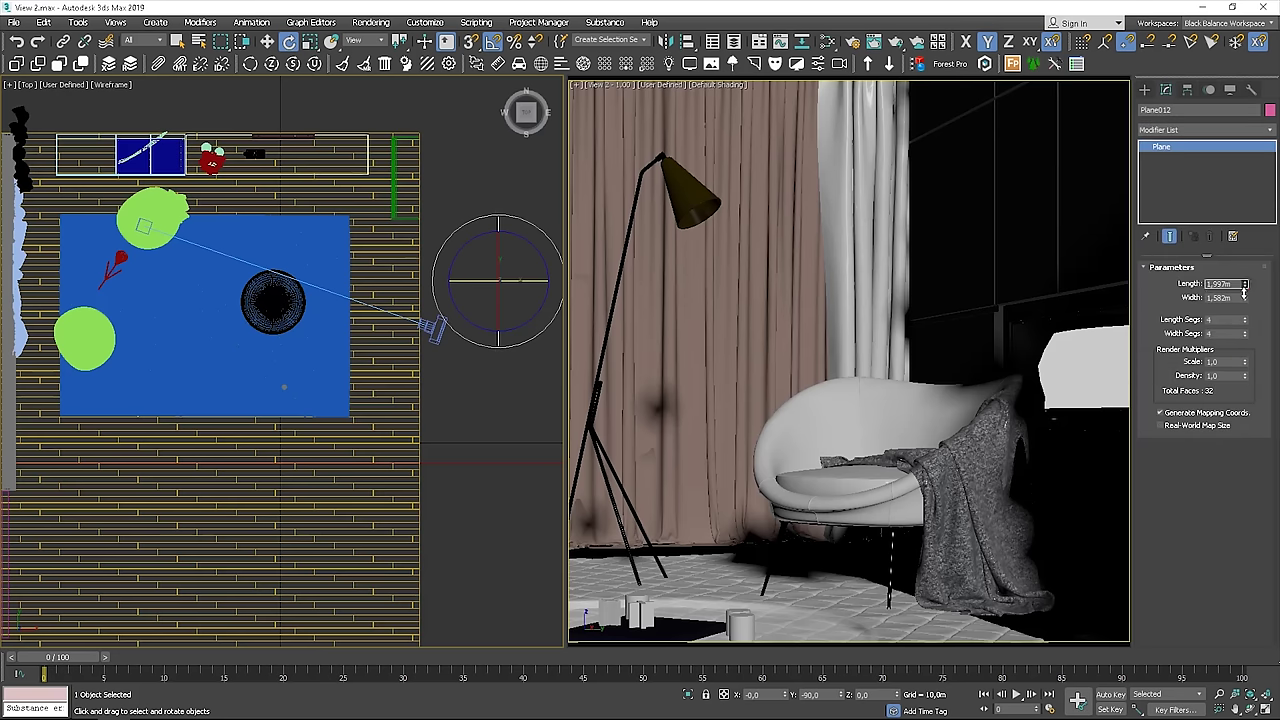
Step: Move the upright plane up off the floor and beside the armchair
key("w")
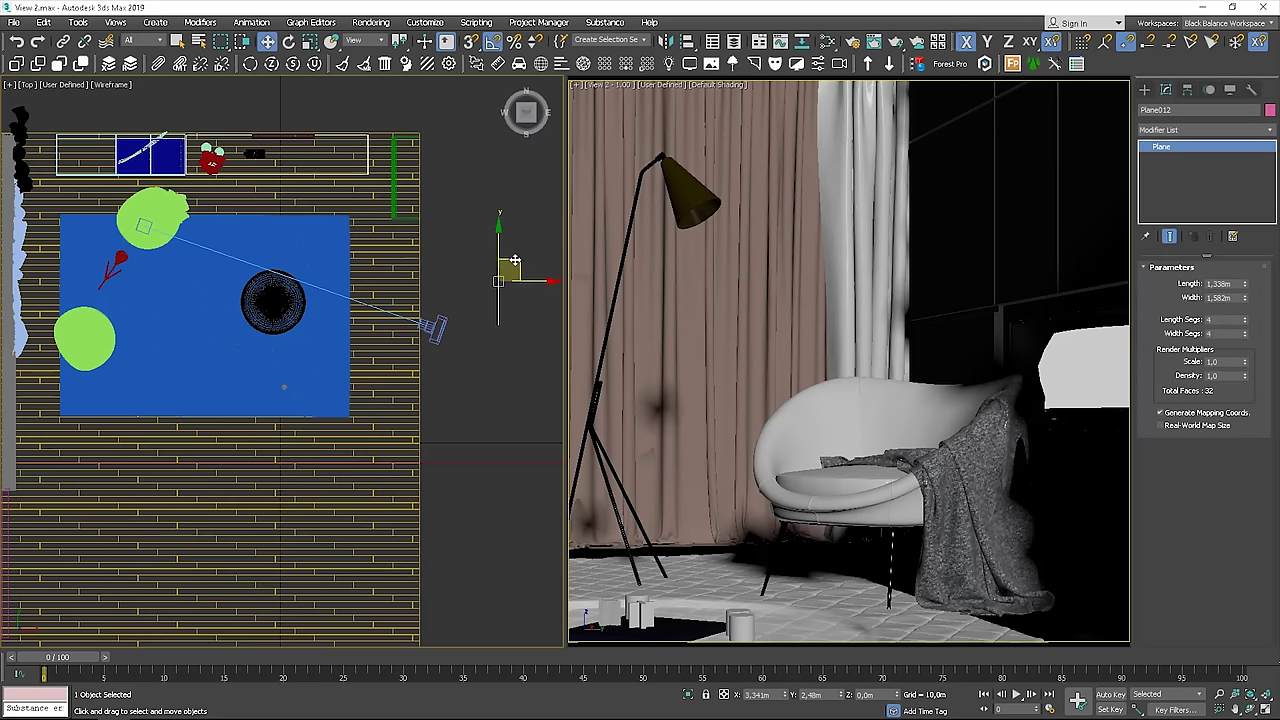
left_click_drag(495, 268, 228, 254)
middle_click_drag(228, 254, 256, 302, "alt")
left_click_drag(1043, 600, 1043, 290)
middle_click_drag(240, 255, 252, 239, "alt")
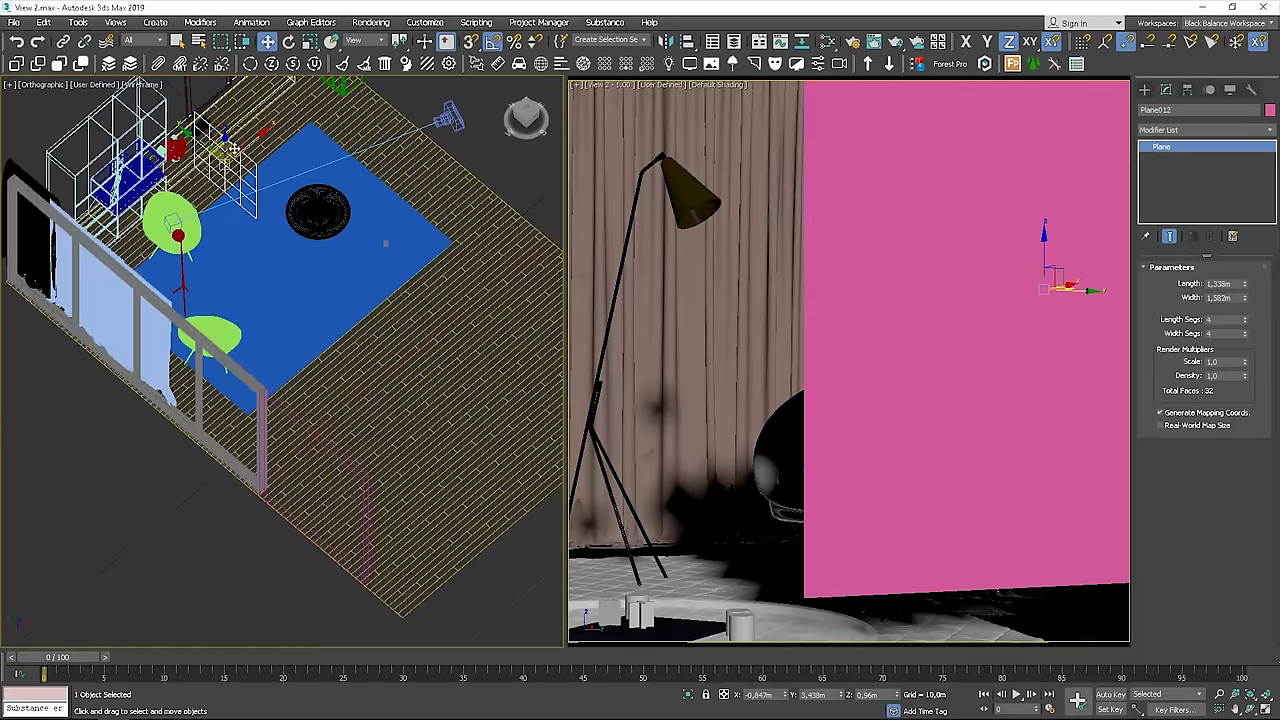
left_click_drag(228, 150, 316, 177)
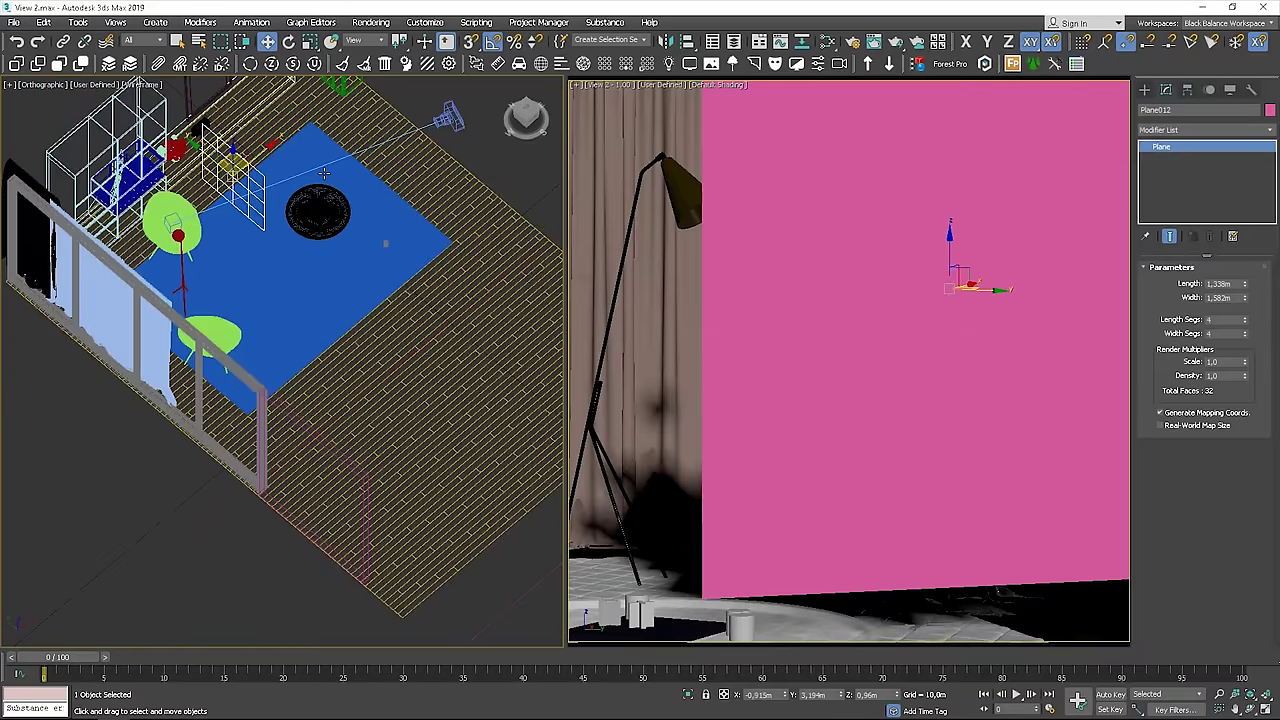
key("t")
key("z")
Step: Scale the plane down to about 1.338 m by 1.582 m and lower it slightly
key("r")
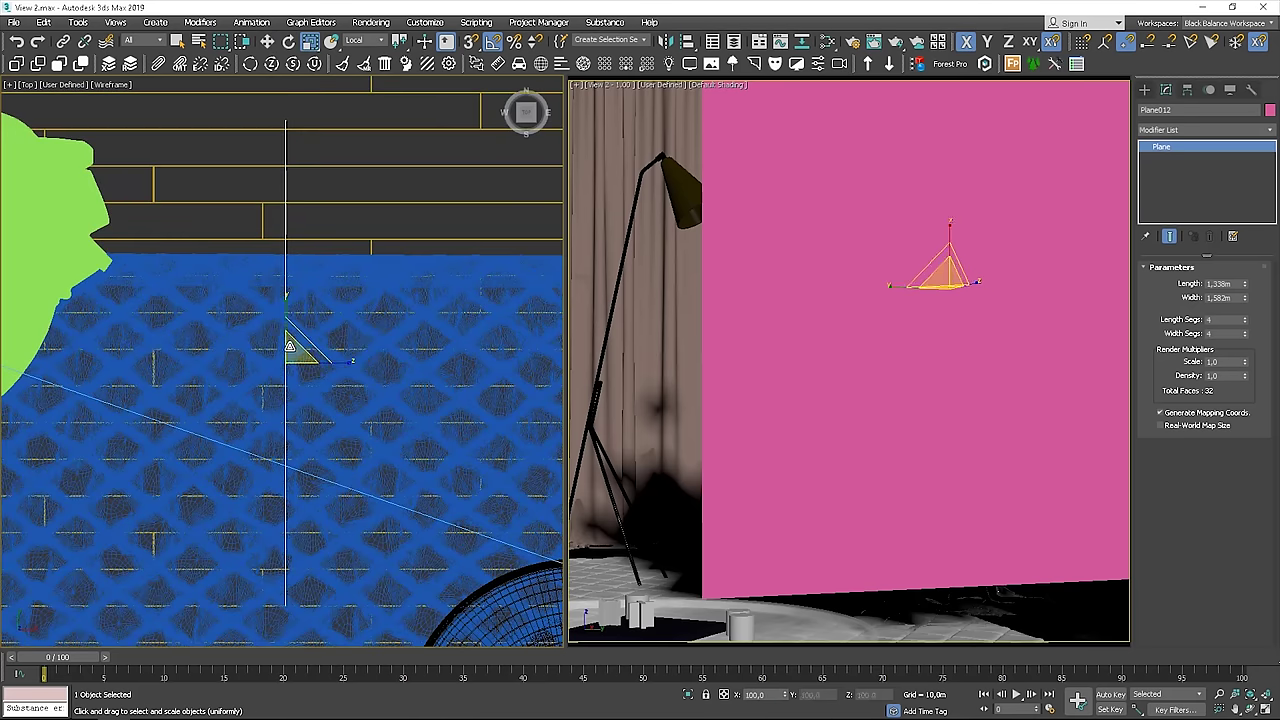
left_click_drag(289, 345, 294, 354)
key("w")
left_click_drag(950, 245, 953, 369)
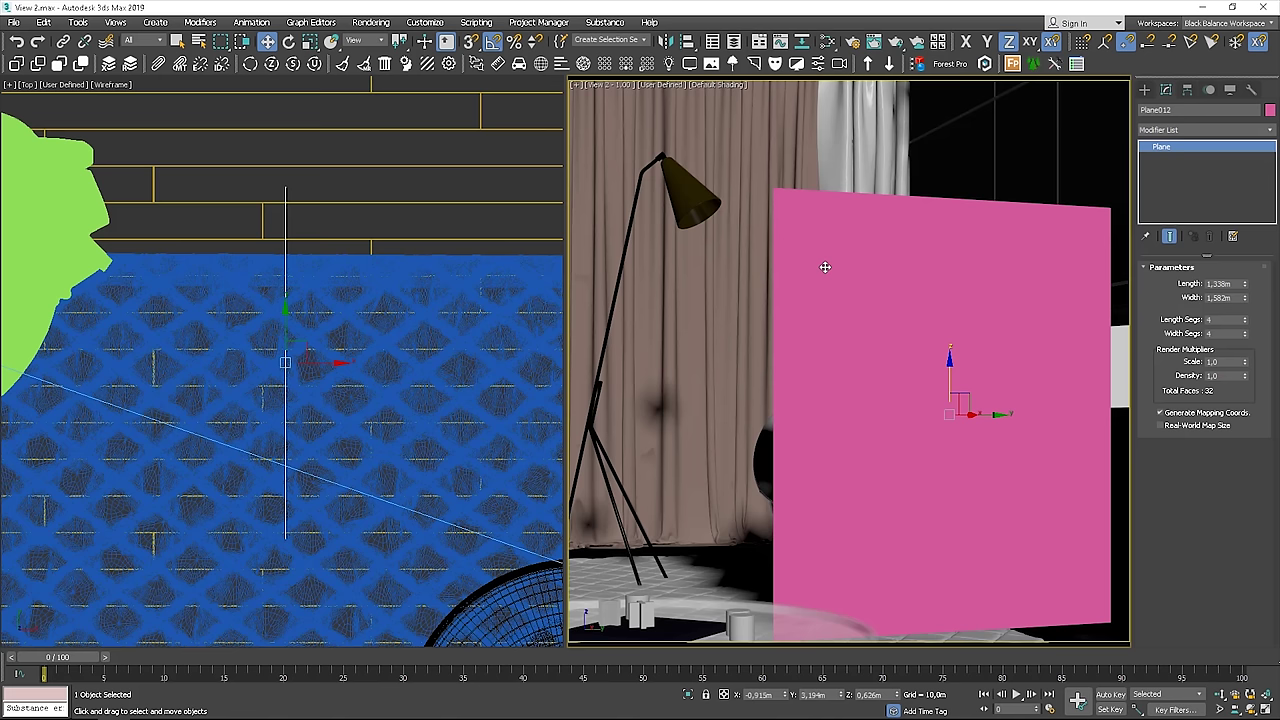
right_click(825, 267)
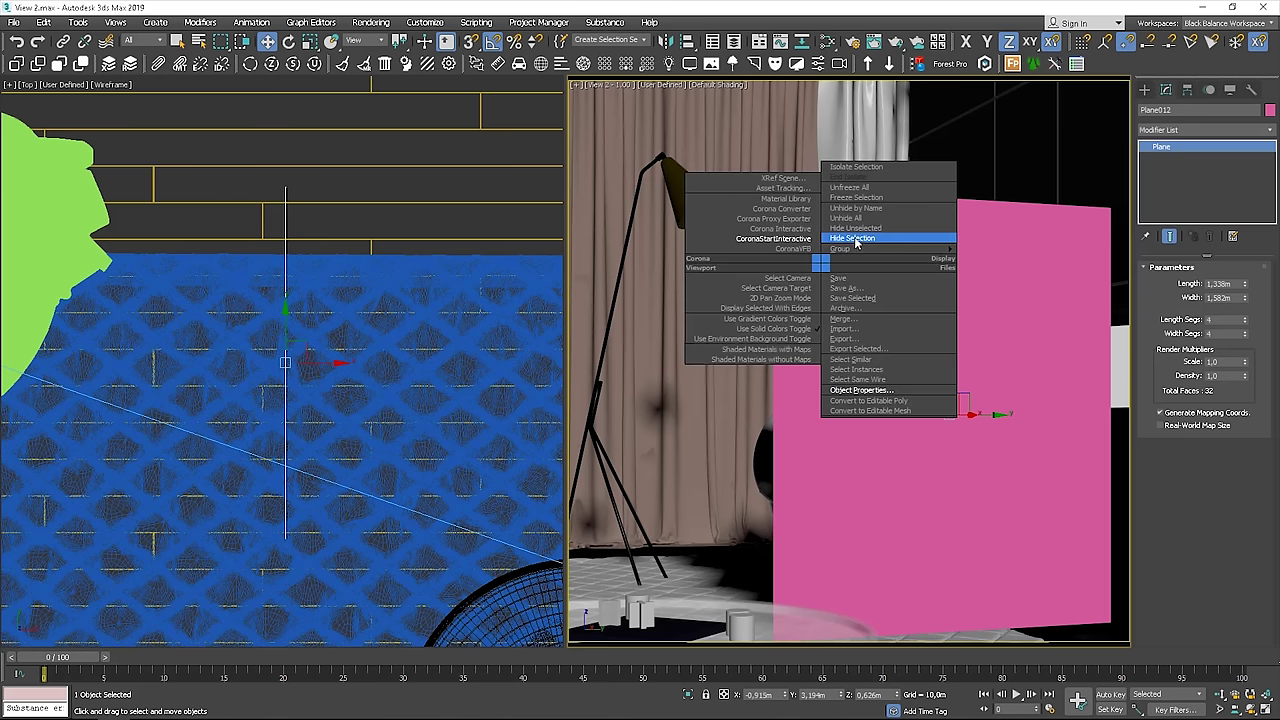
Step: Turn off Visible to Camera in the plane's Object Properties, then shift the plane right
left_click(885, 389)
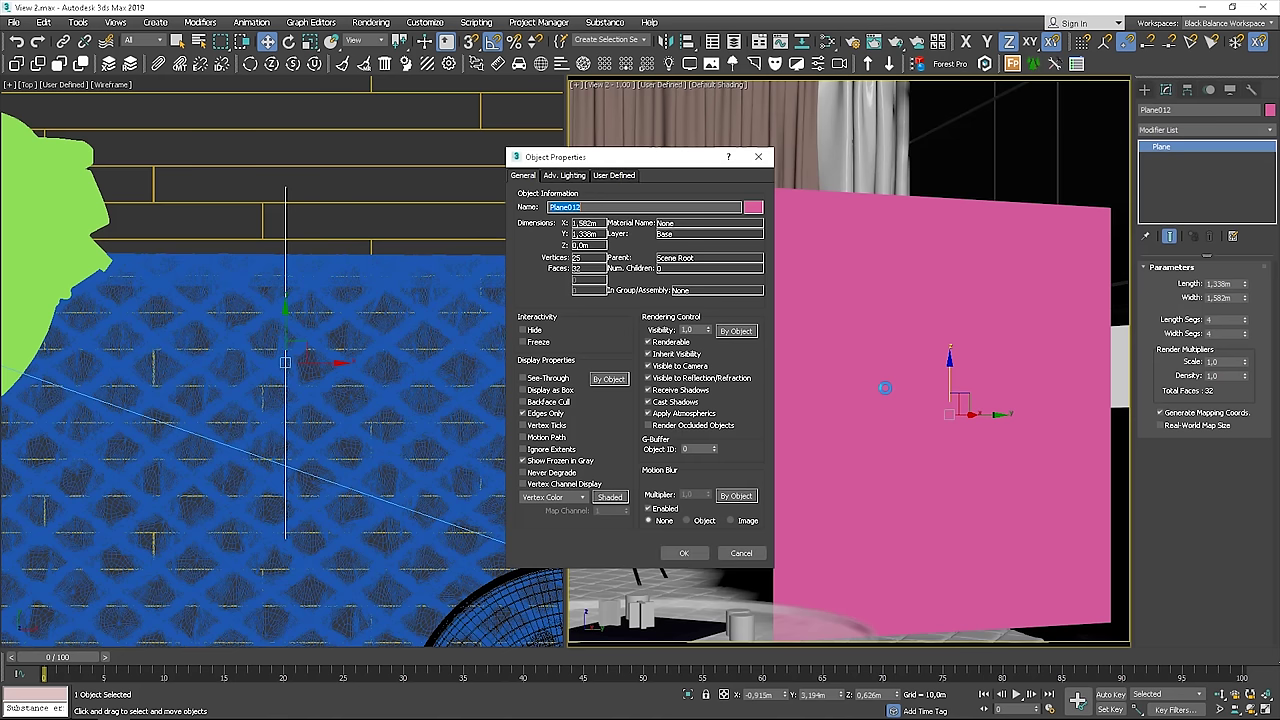
left_click(649, 366)
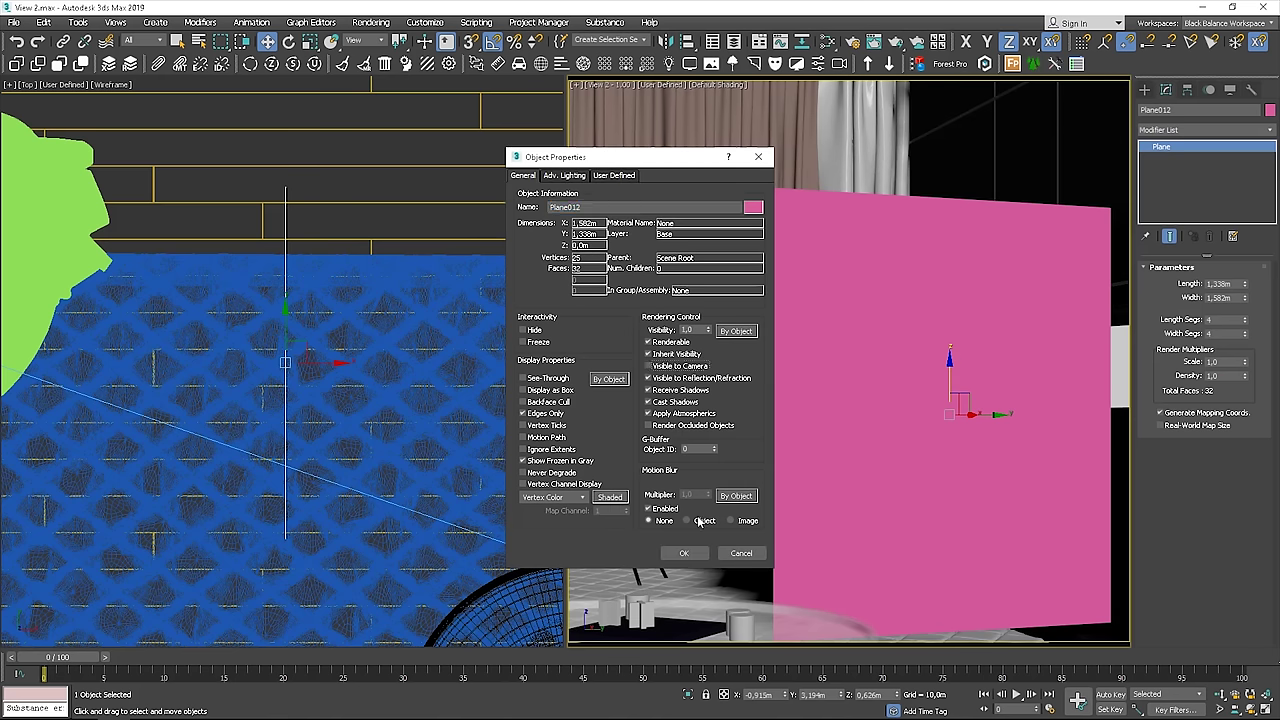
left_click(685, 553)
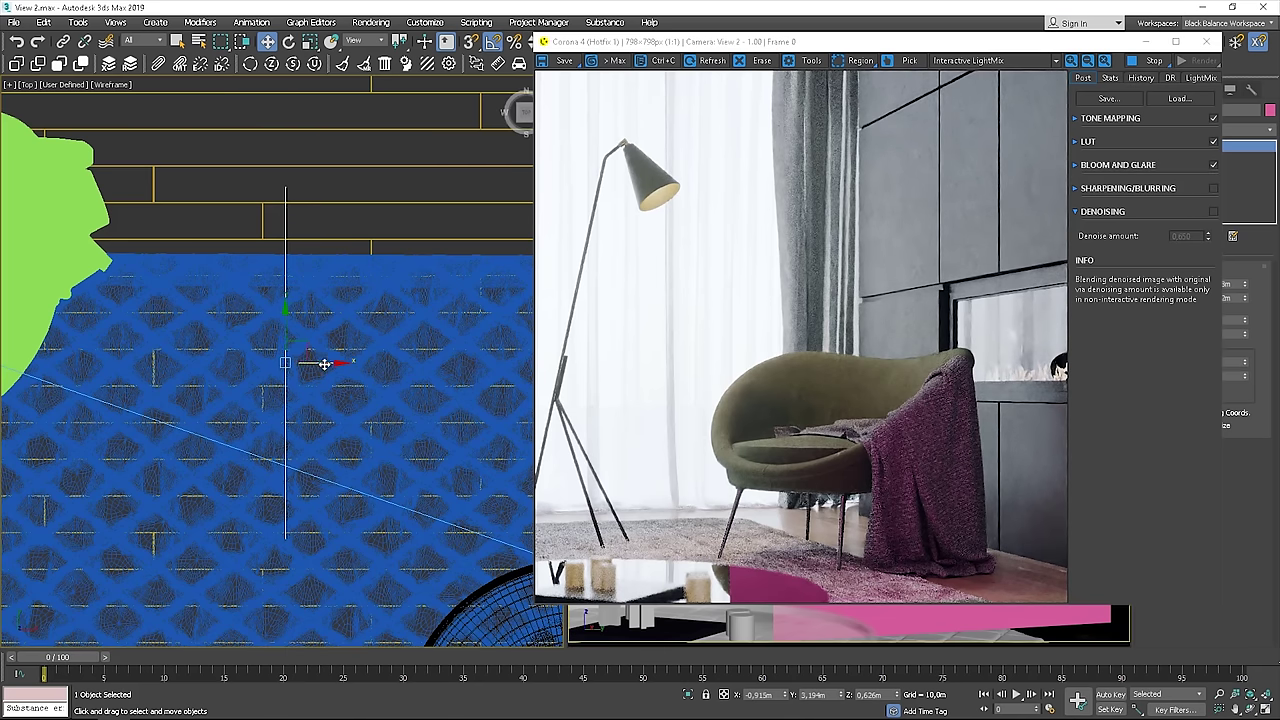
left_click_drag(325, 363, 563, 363)
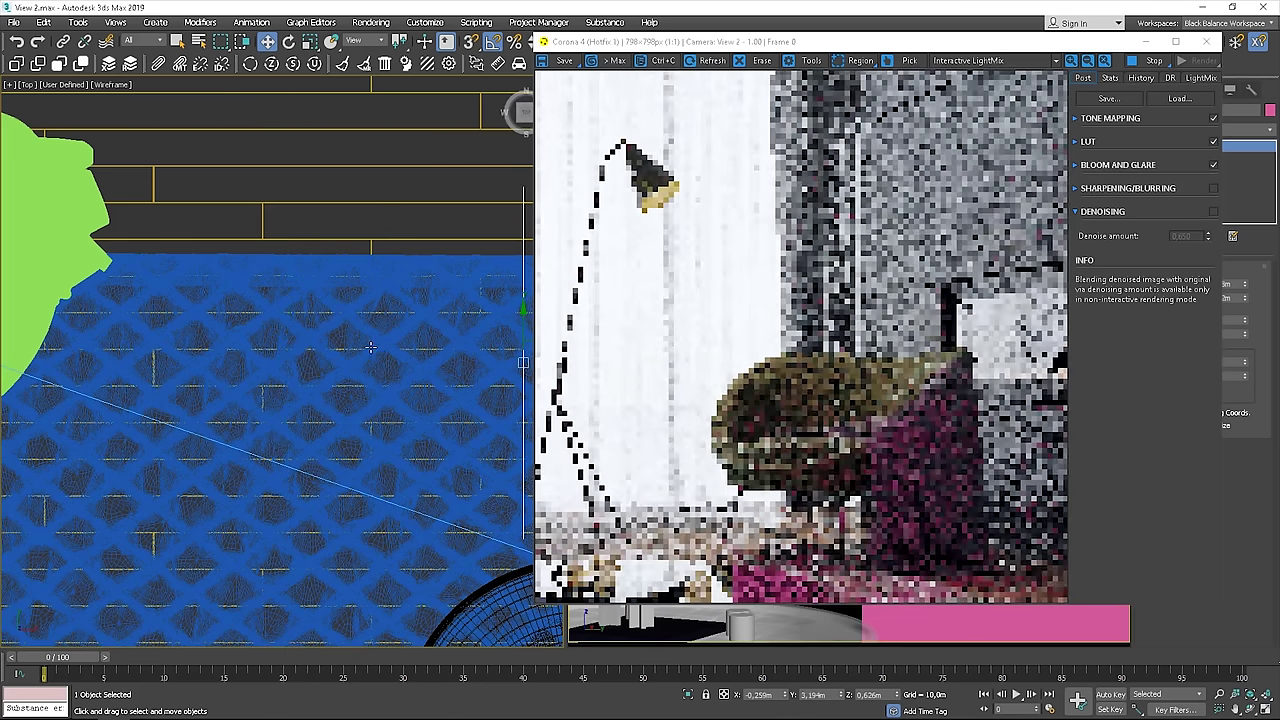
Step: Nudge the hidden plane along Y and back left while the interactive render updates
scroll(370, 346, "down", 4)
middle_click_drag(461, 339, 395, 345)
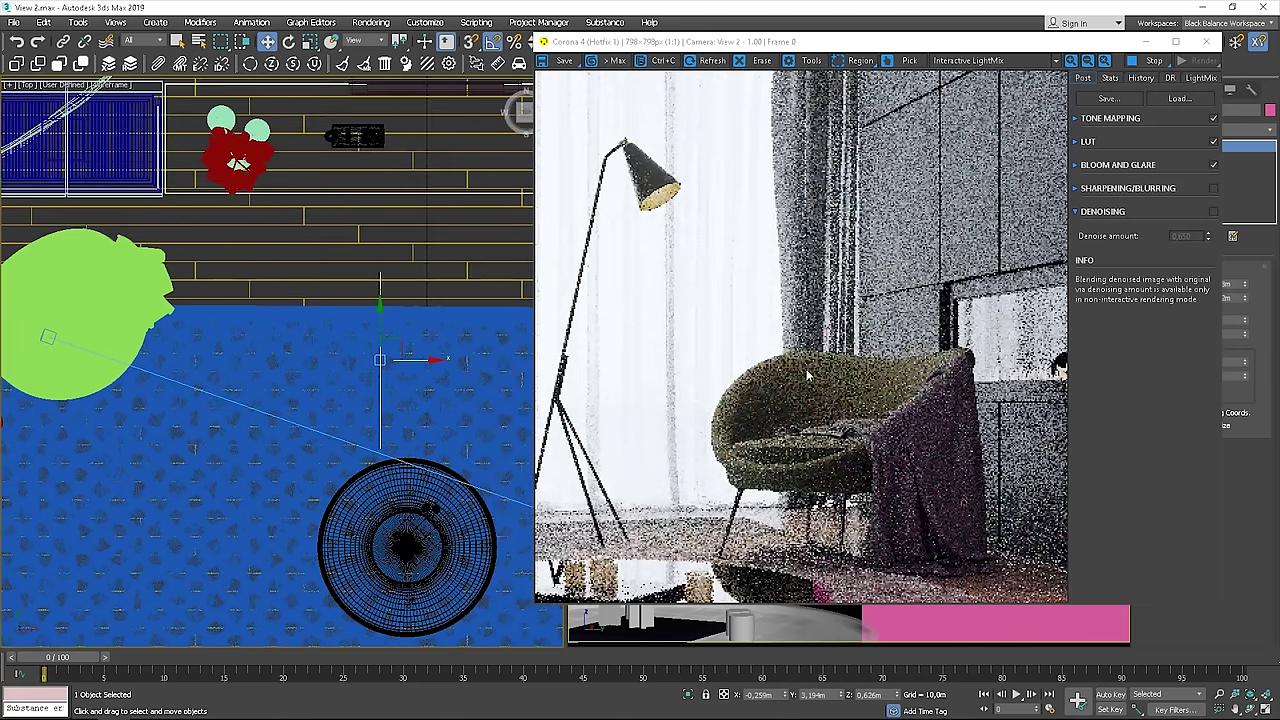
left_click_drag(381, 318, 382, 290)
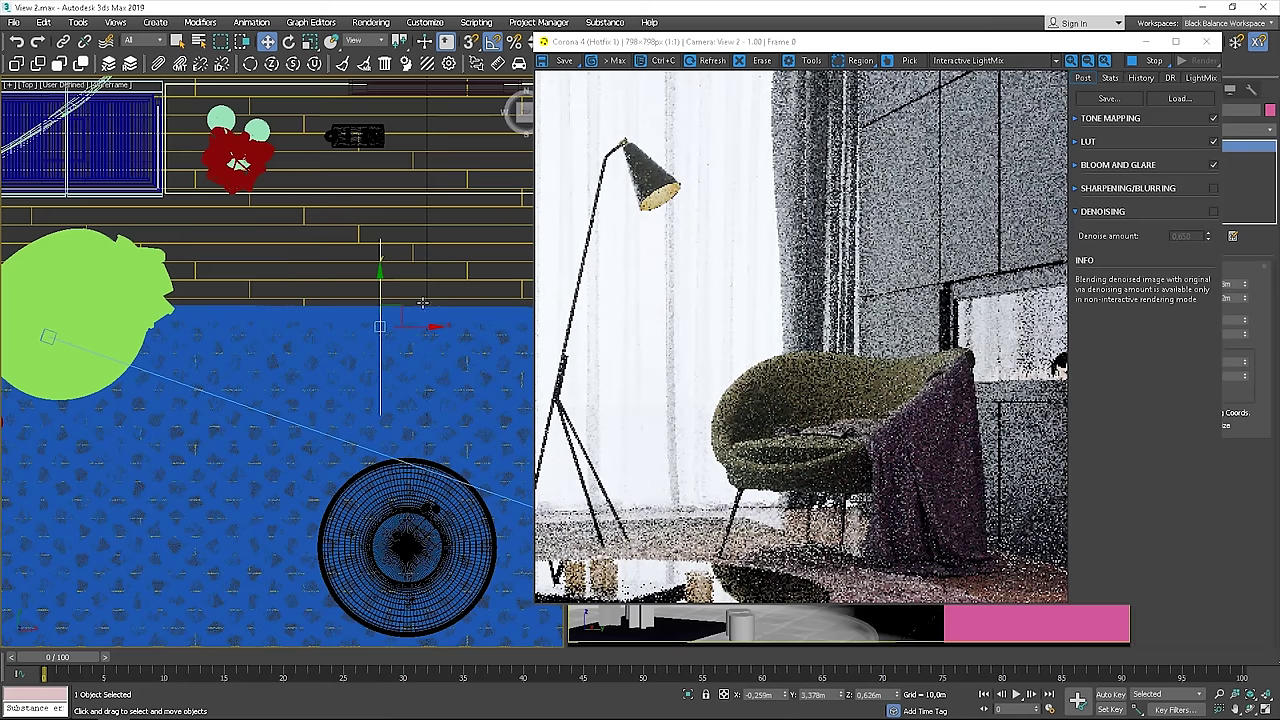
left_click_drag(421, 326, 370, 325)
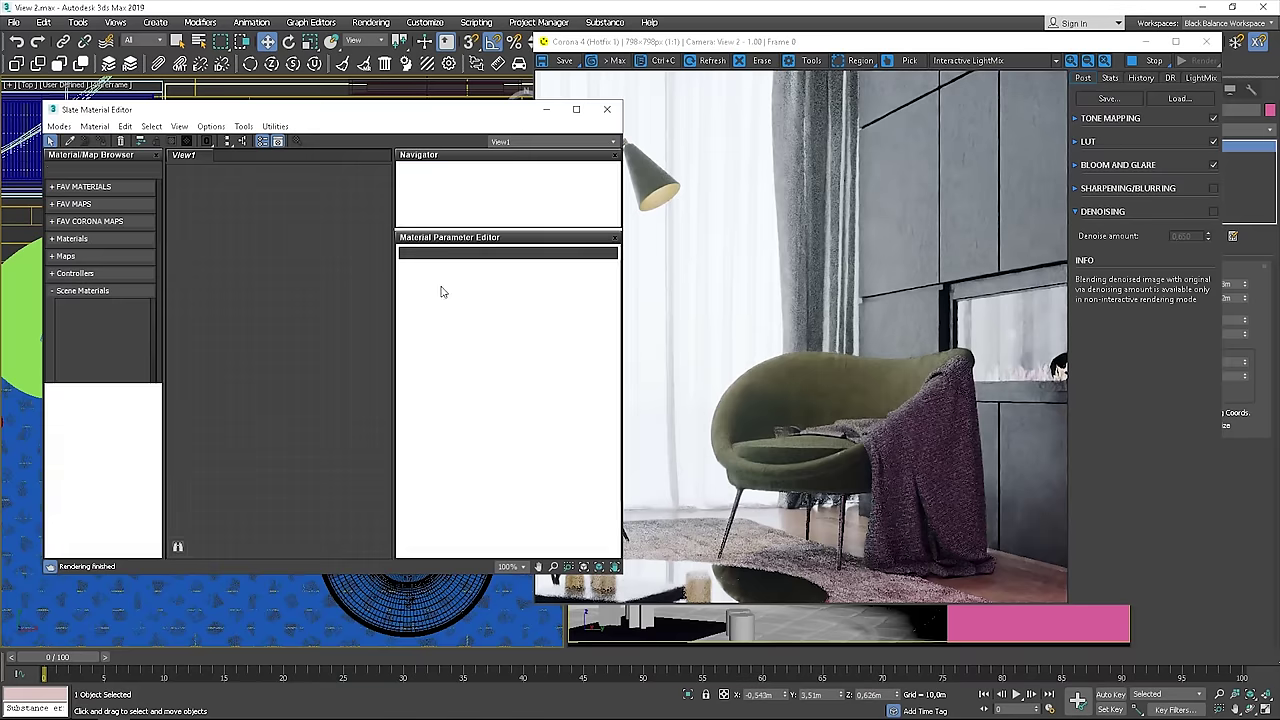
Step: Add a new CoronaMtl node in the Slate editor and assign it to the plane
right_click(234, 225)
mouse_move(260, 231)
left_click(410, 276)
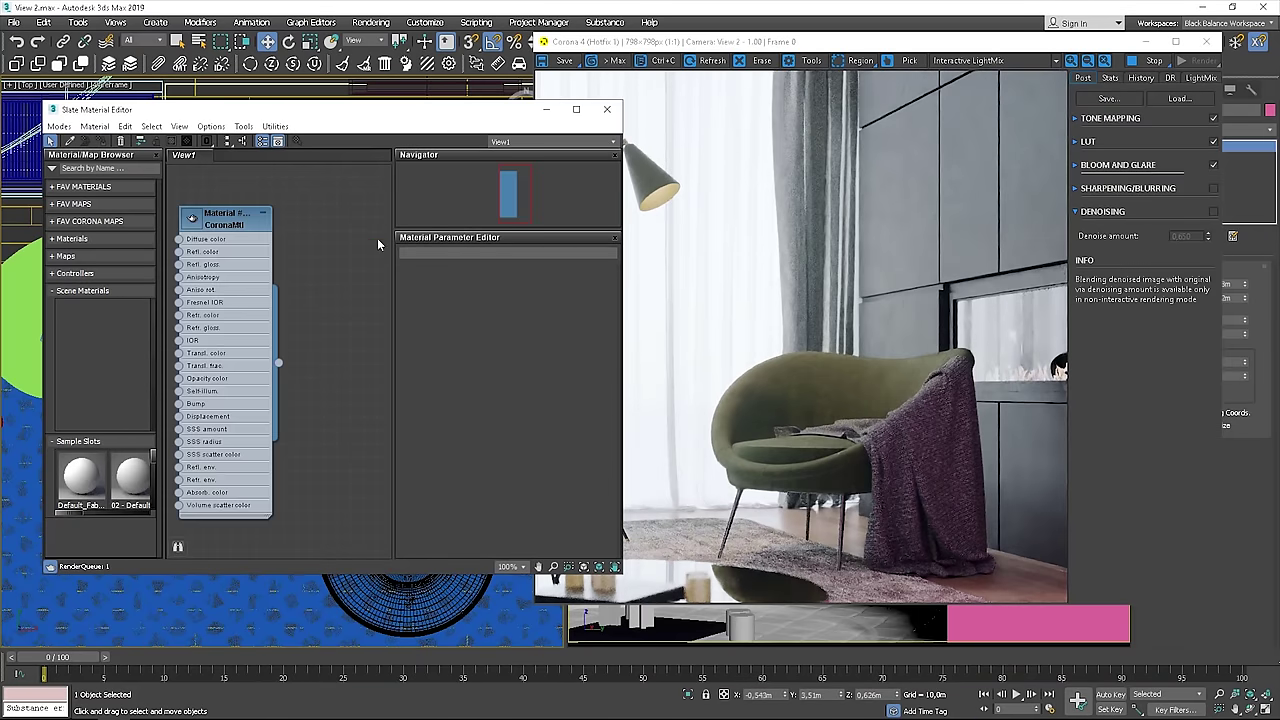
left_click_drag(234, 215, 299, 215)
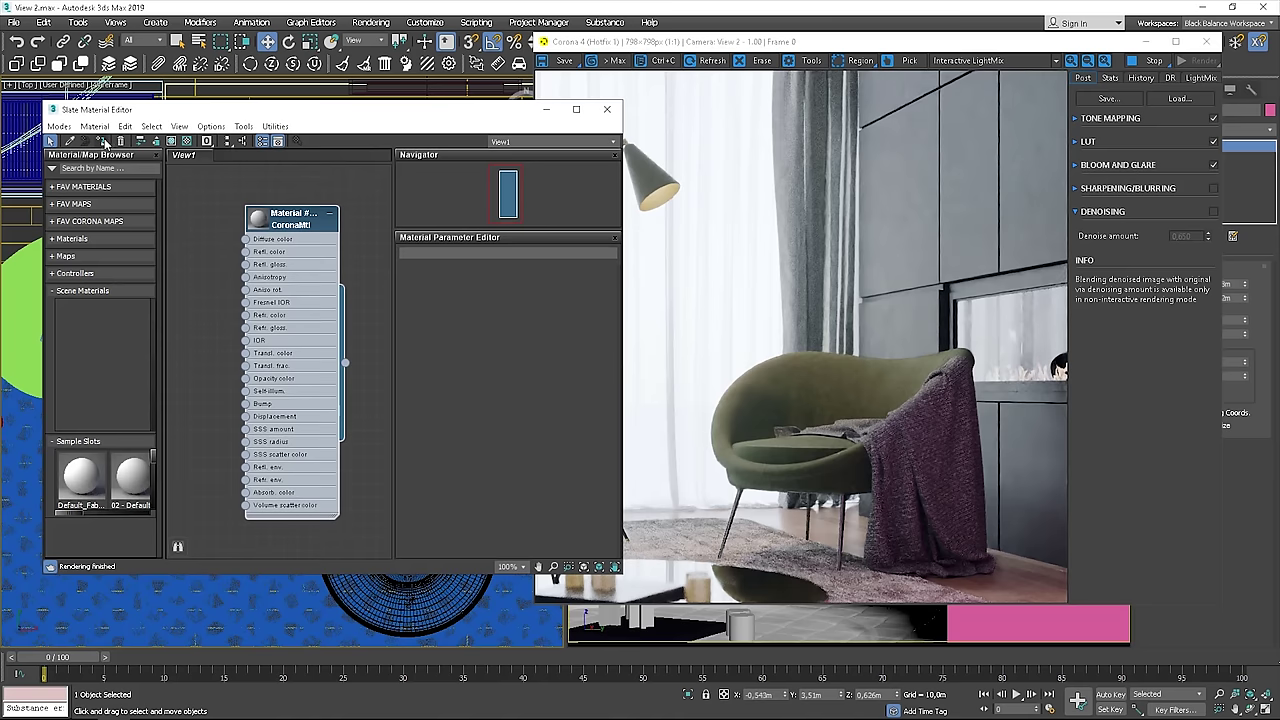
left_click(101, 142)
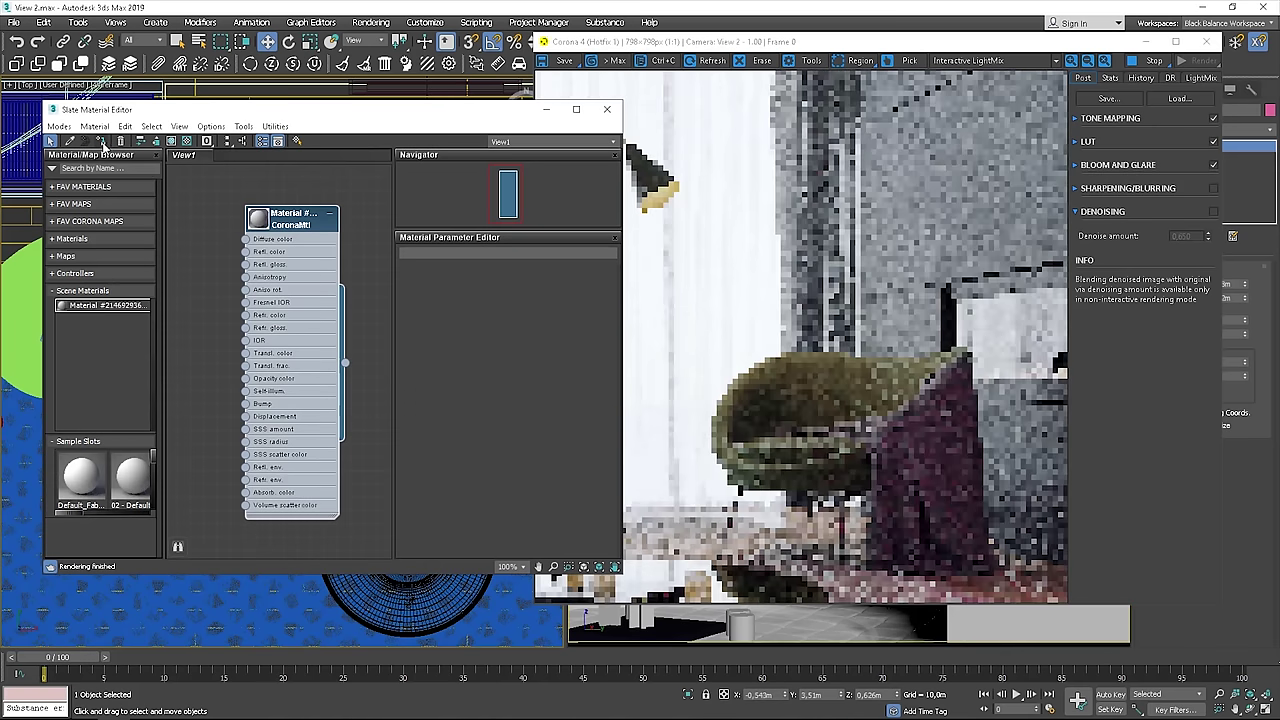
Step: Set the CoronaMtl diffuse colour to pure white 255,255,255
double_click(262, 228)
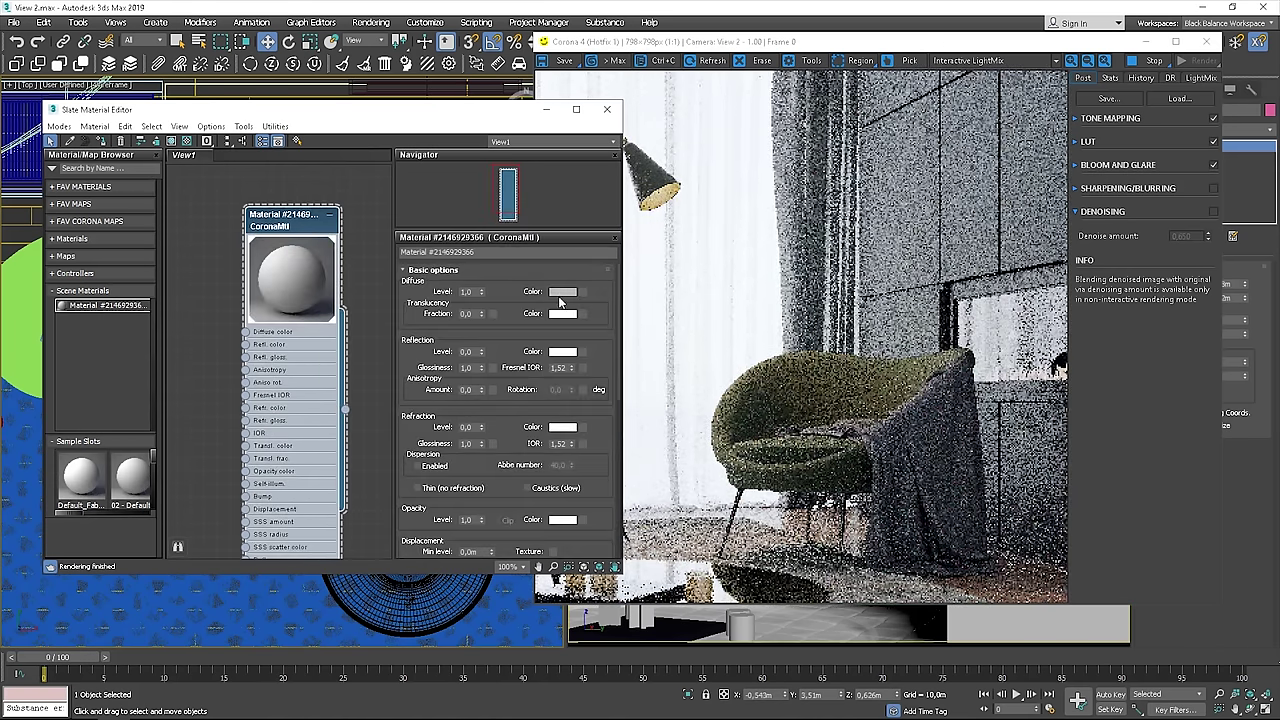
left_click(562, 292)
left_click_drag(827, 210, 830, 260)
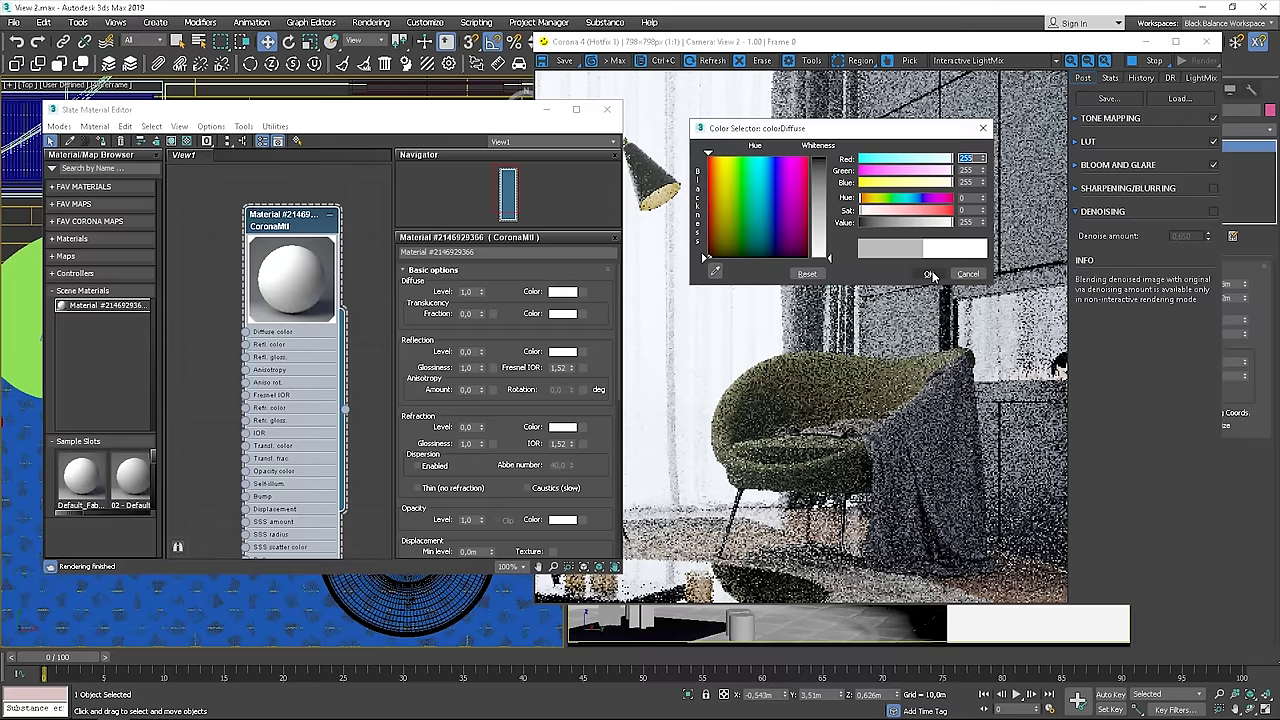
left_click(930, 274)
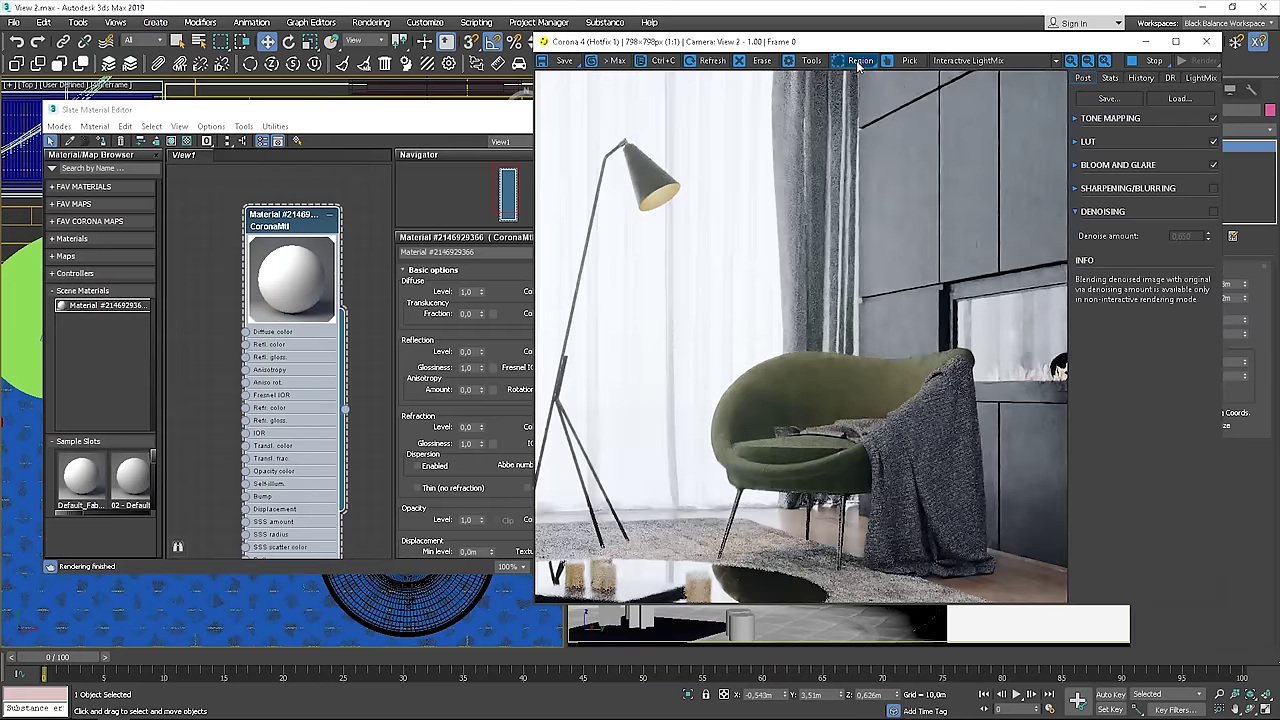
Step: Draw a Corona render region around the armchair and save a VFB copy of the white-plane render
left_click_drag(1018, 346, 812, 588)
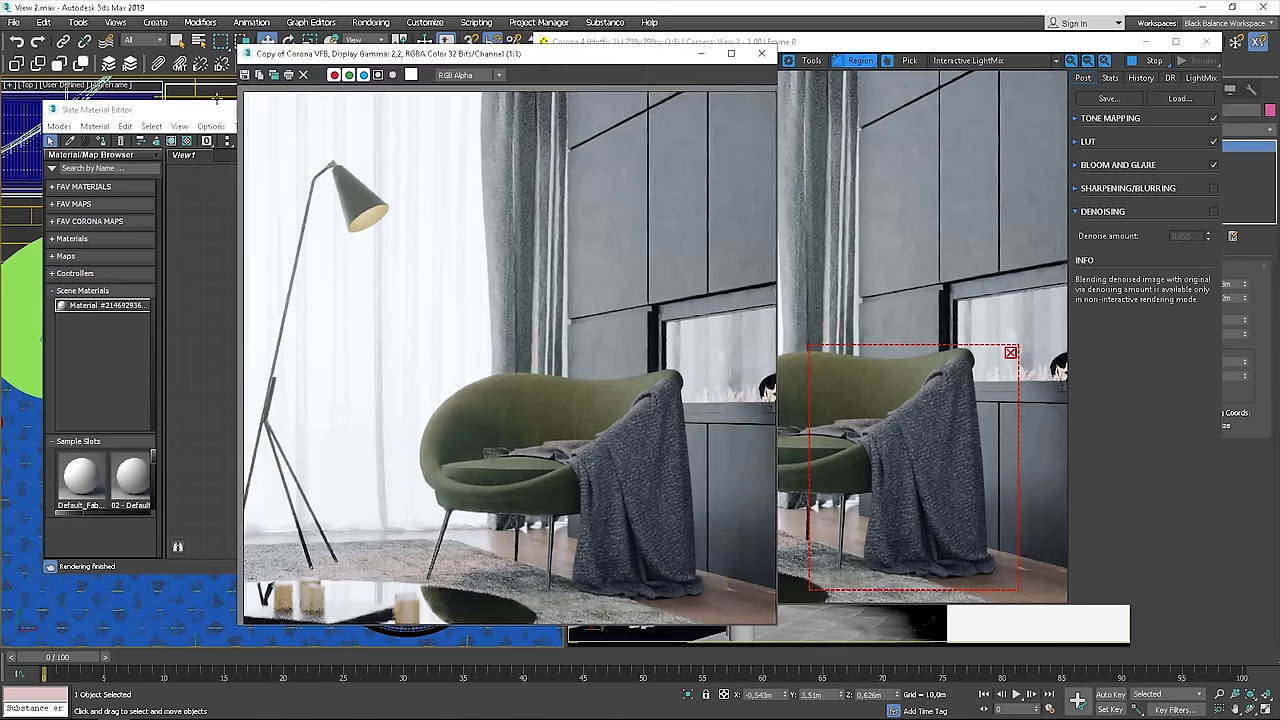
left_click(245, 140)
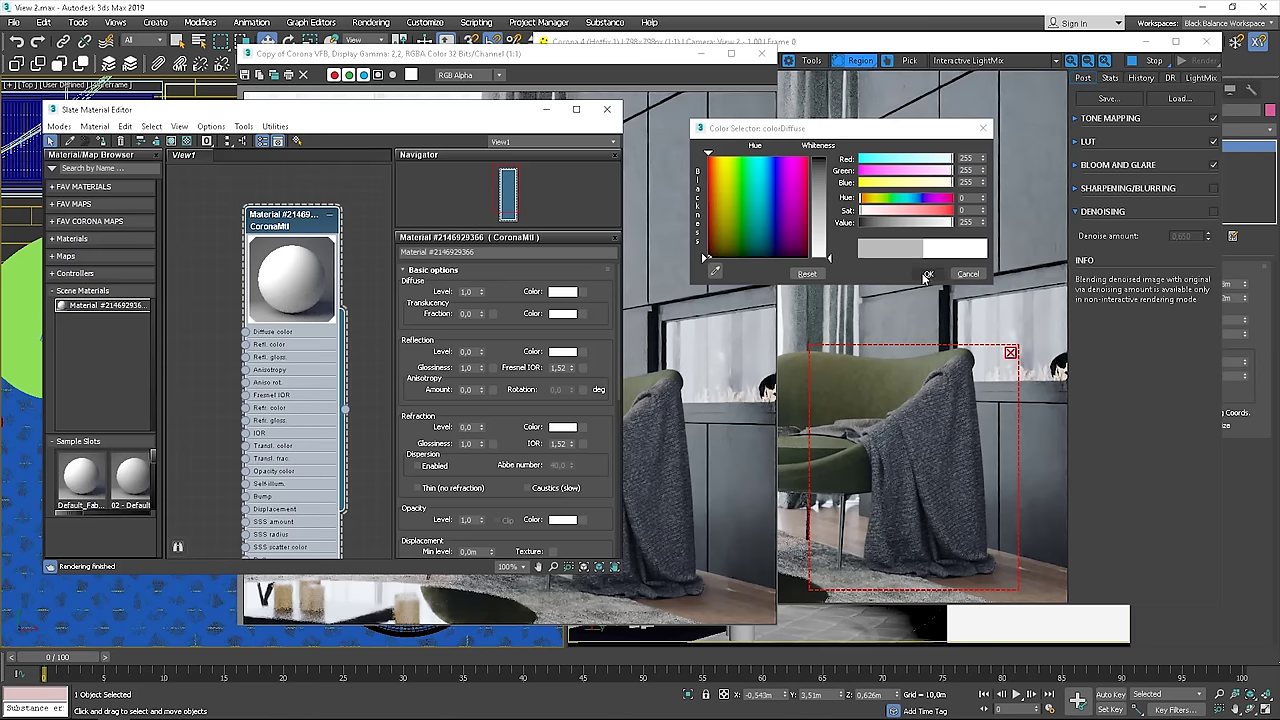
Step: Set the plane's diffuse to black 0,0,0 and move the saved render copy aside
left_click(706, 256)
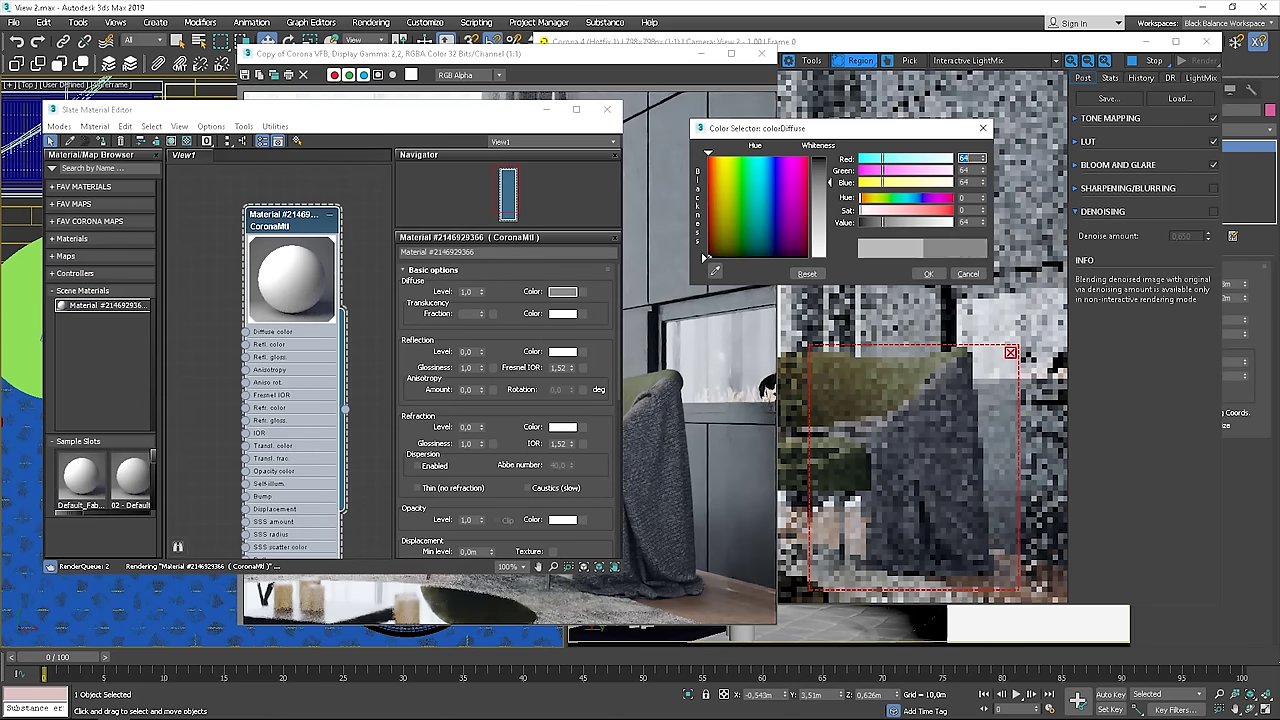
left_click(928, 273)
left_click(640, 60)
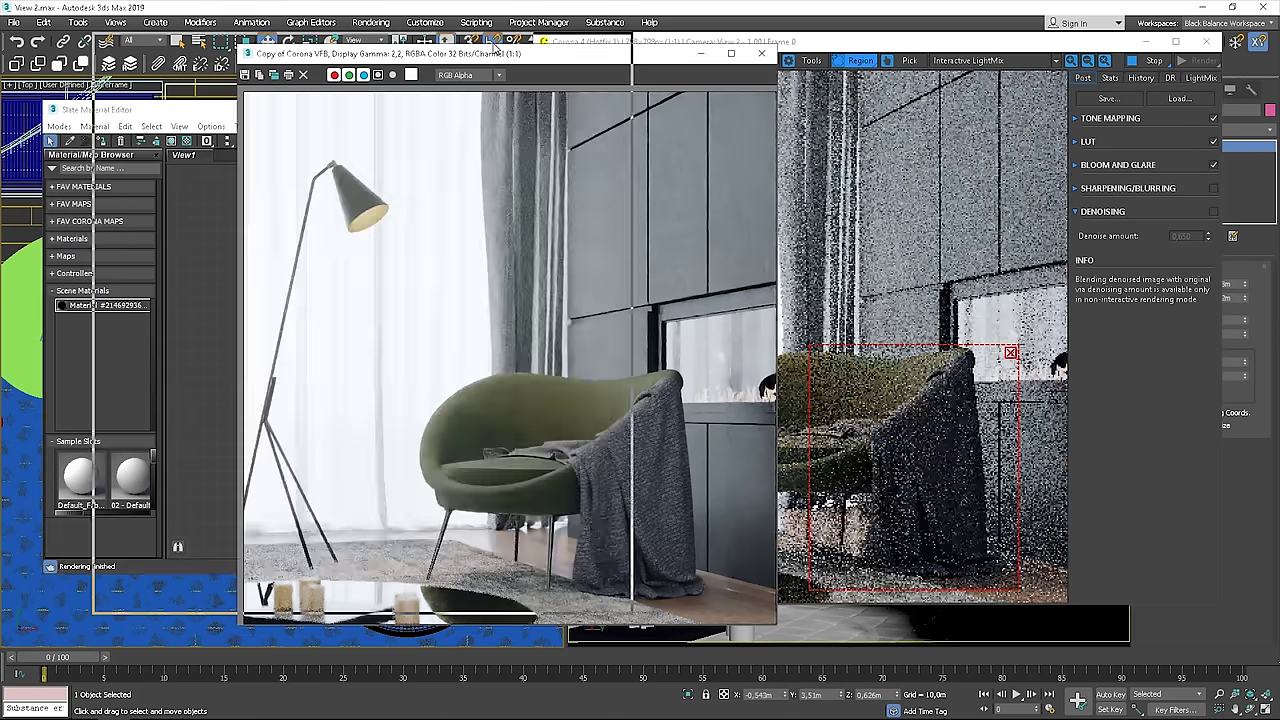
left_click_drag(640, 60, 495, 49)
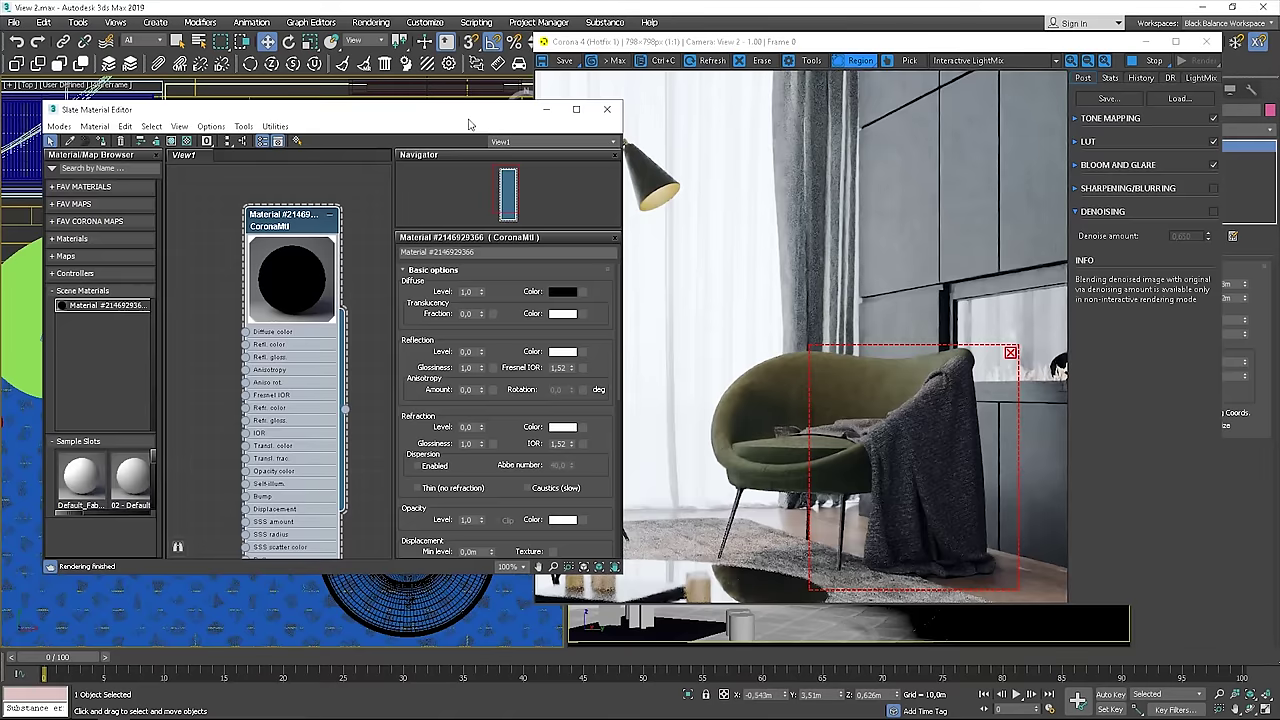
Step: Close the material editor and lay a copy of the current render over the live render
key("m")
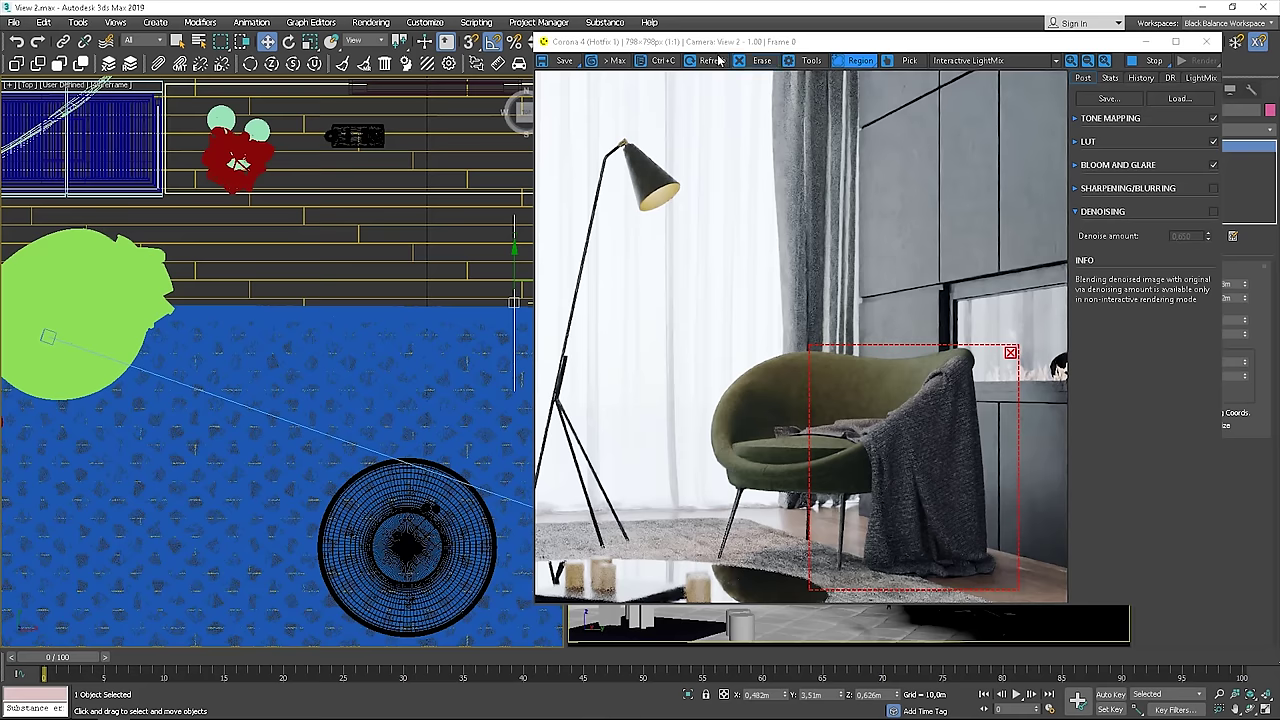
left_click(617, 61)
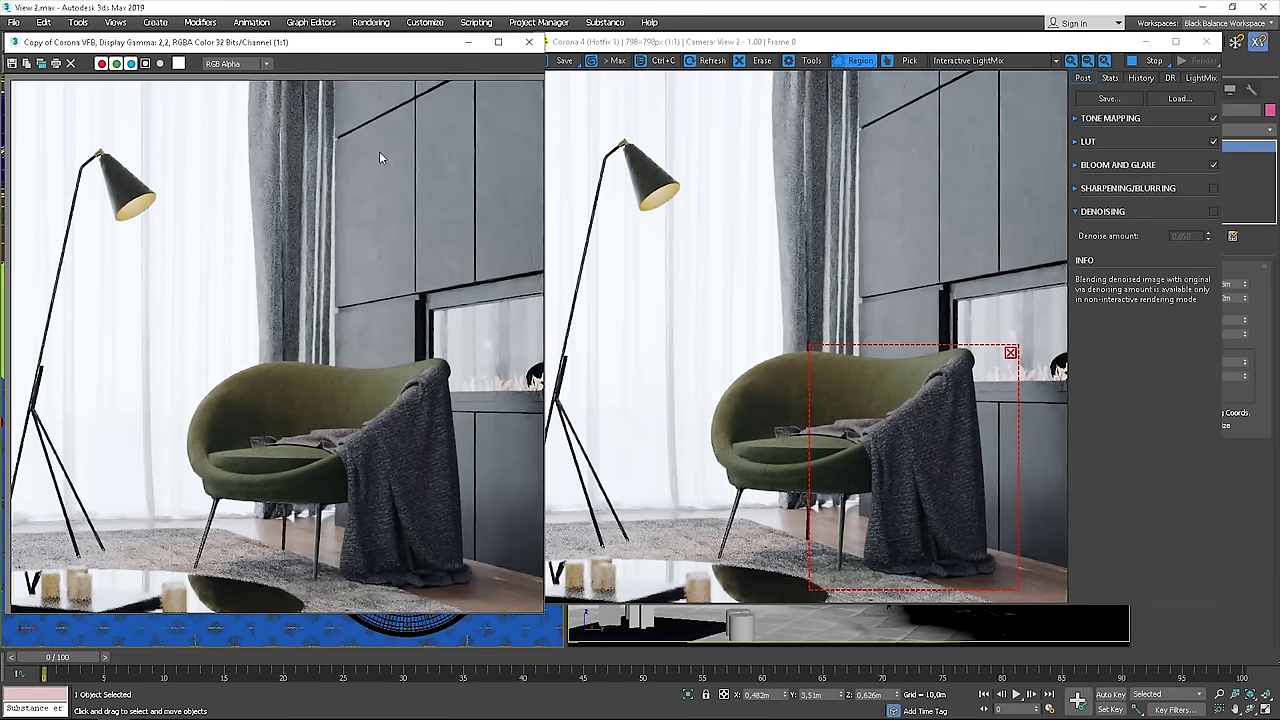
left_click_drag(398, 62, 554, 70)
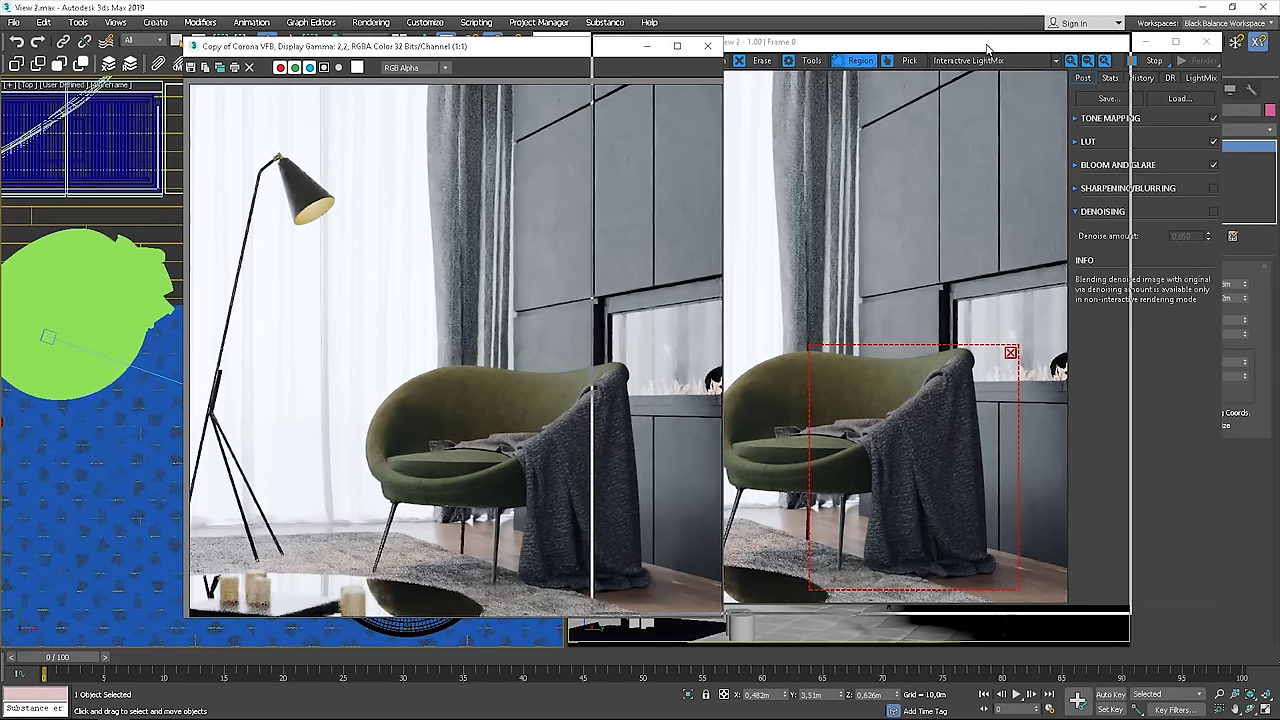
left_click_drag(675, 53, 1077, 49)
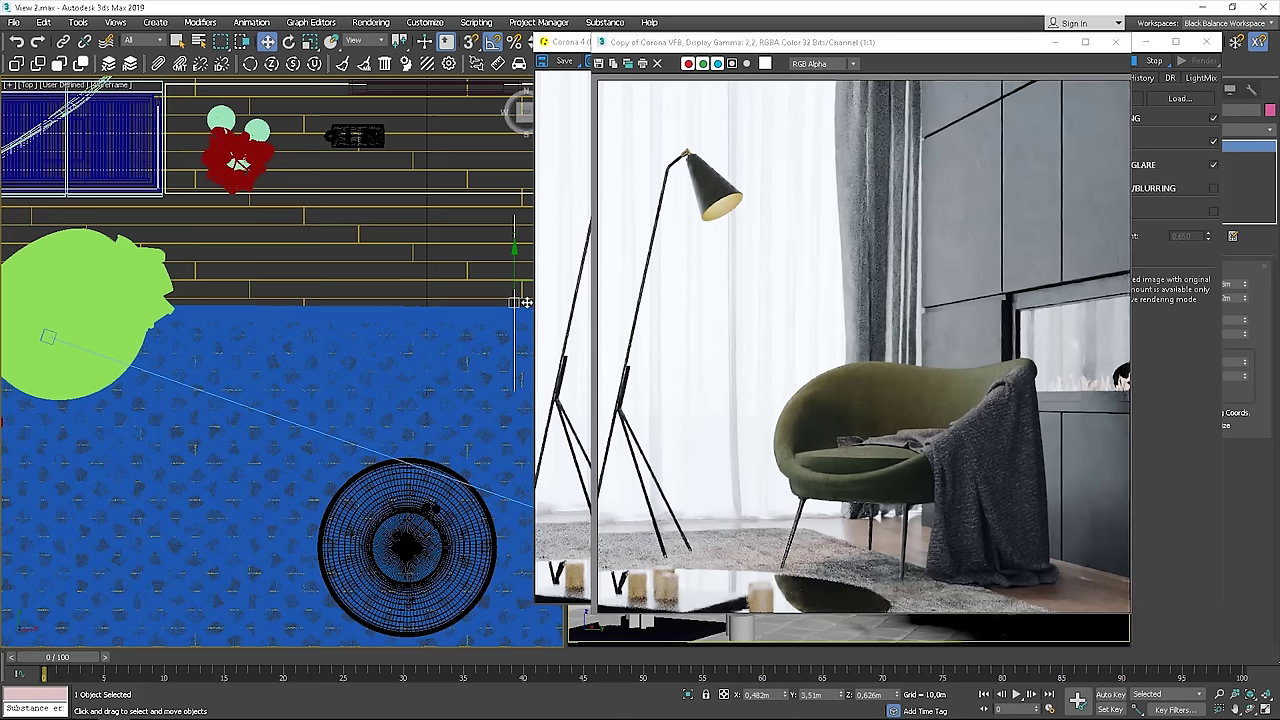
Step: Slide the plane along X to about -0.84 m, close the render copy, and clear the region
left_click_drag(526, 302, 316, 302)
left_click_drag(990, 45, 418, 27)
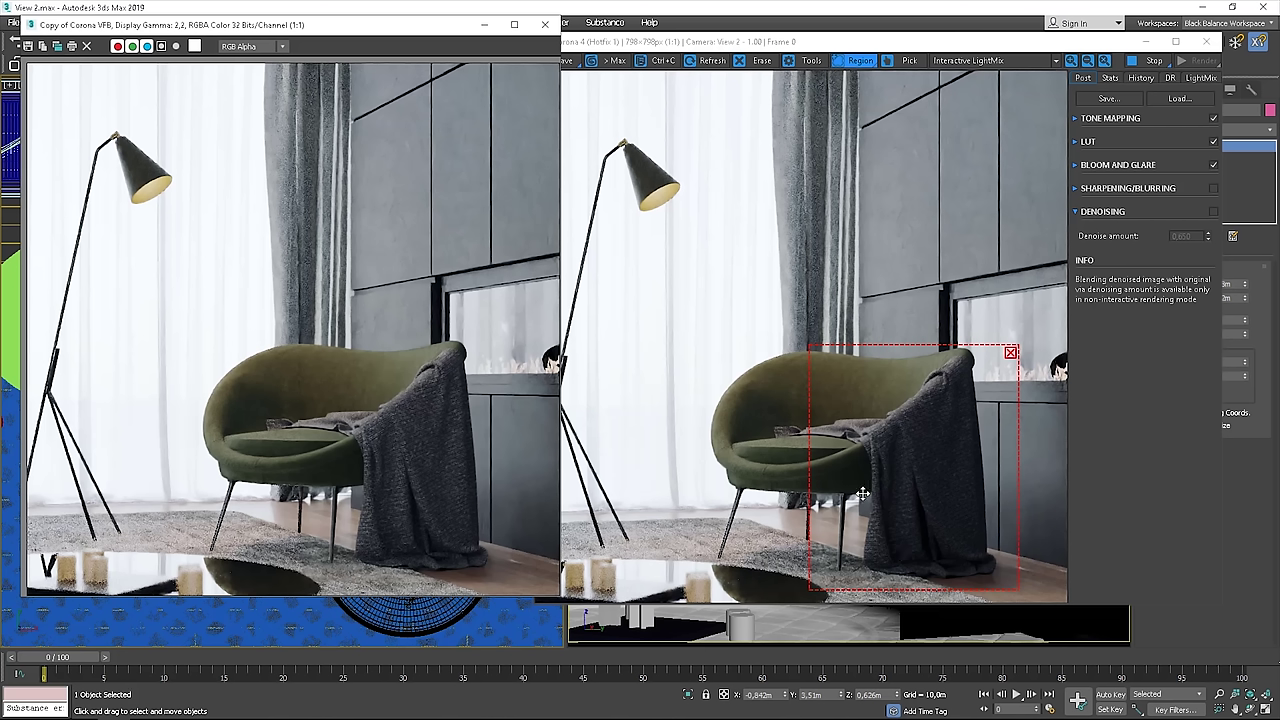
left_click(544, 24)
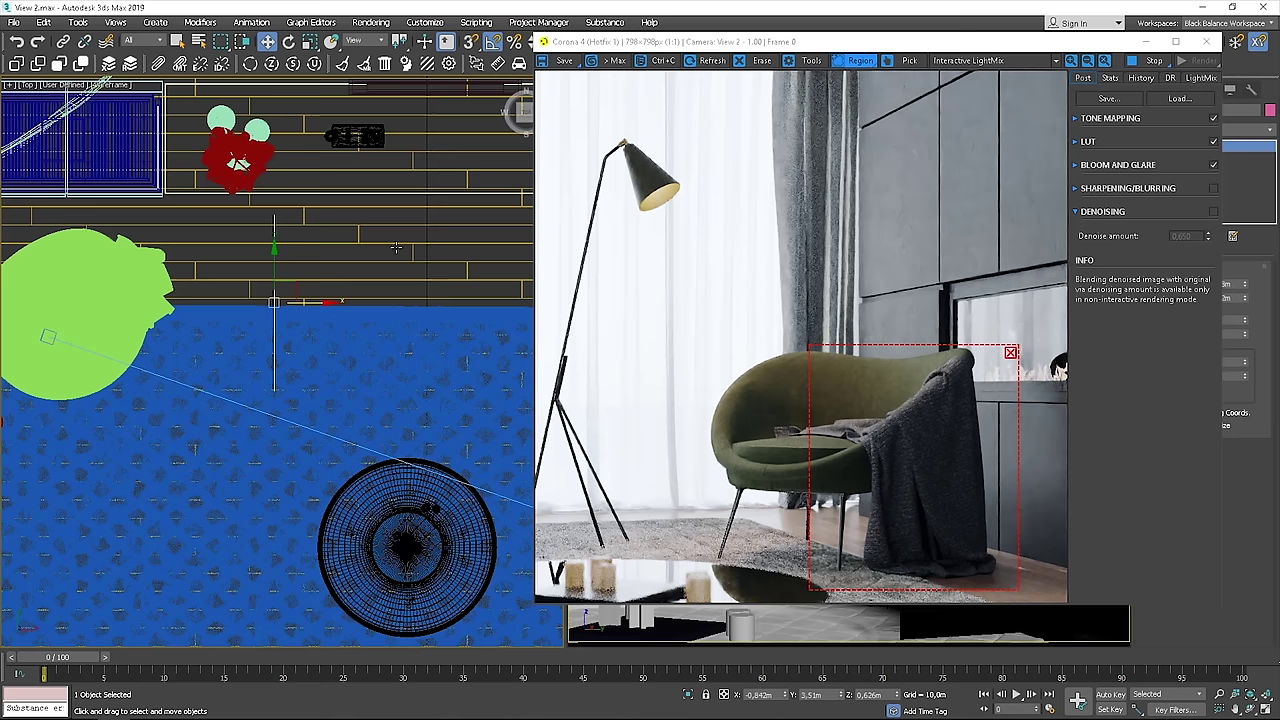
left_click(1012, 353)
Step: Slide the reflector plane right along X in the Top view
scroll(242, 298, "down", 3)
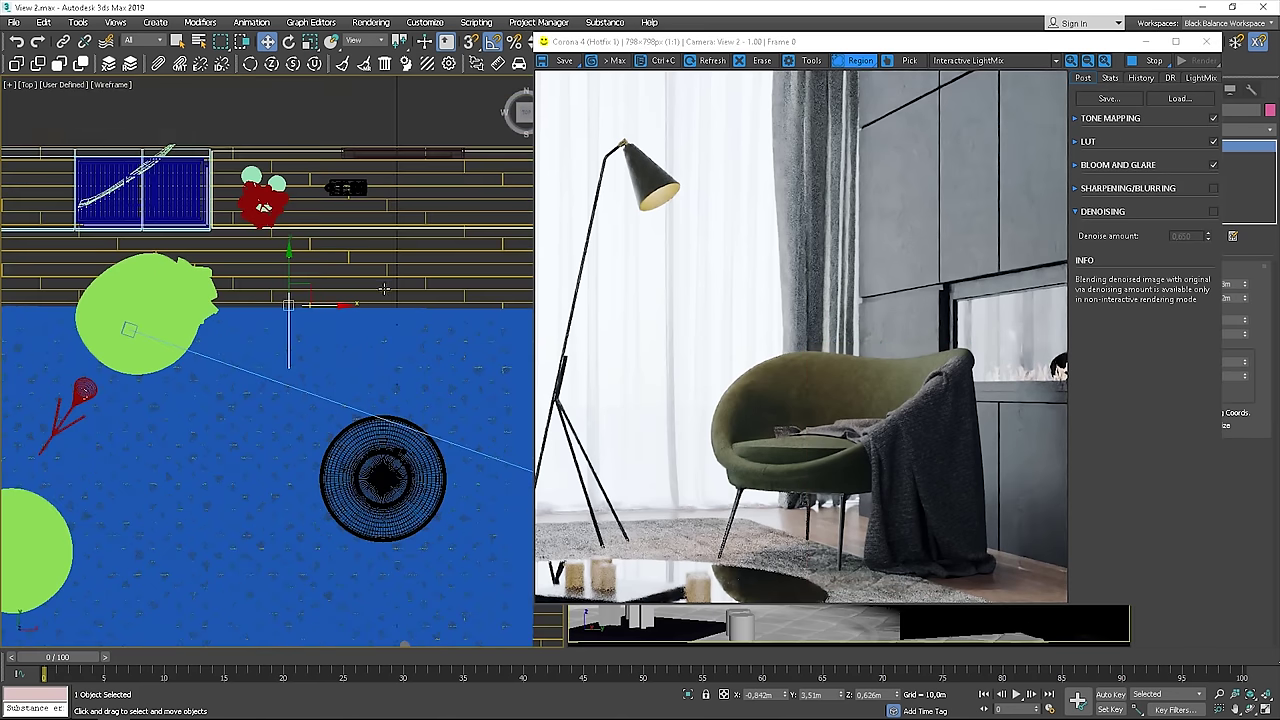
left_click_drag(242, 298, 490, 292)
middle_click_drag(451, 297, 429, 305)
key("r")
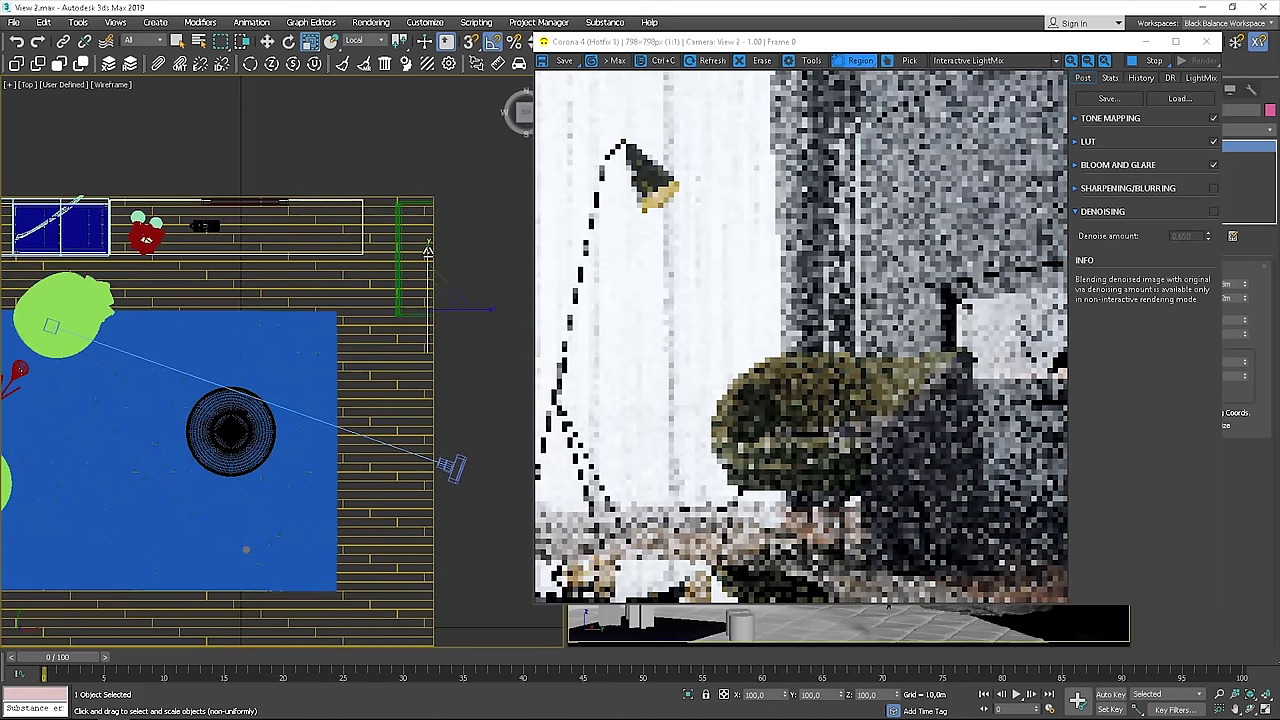
key("w")
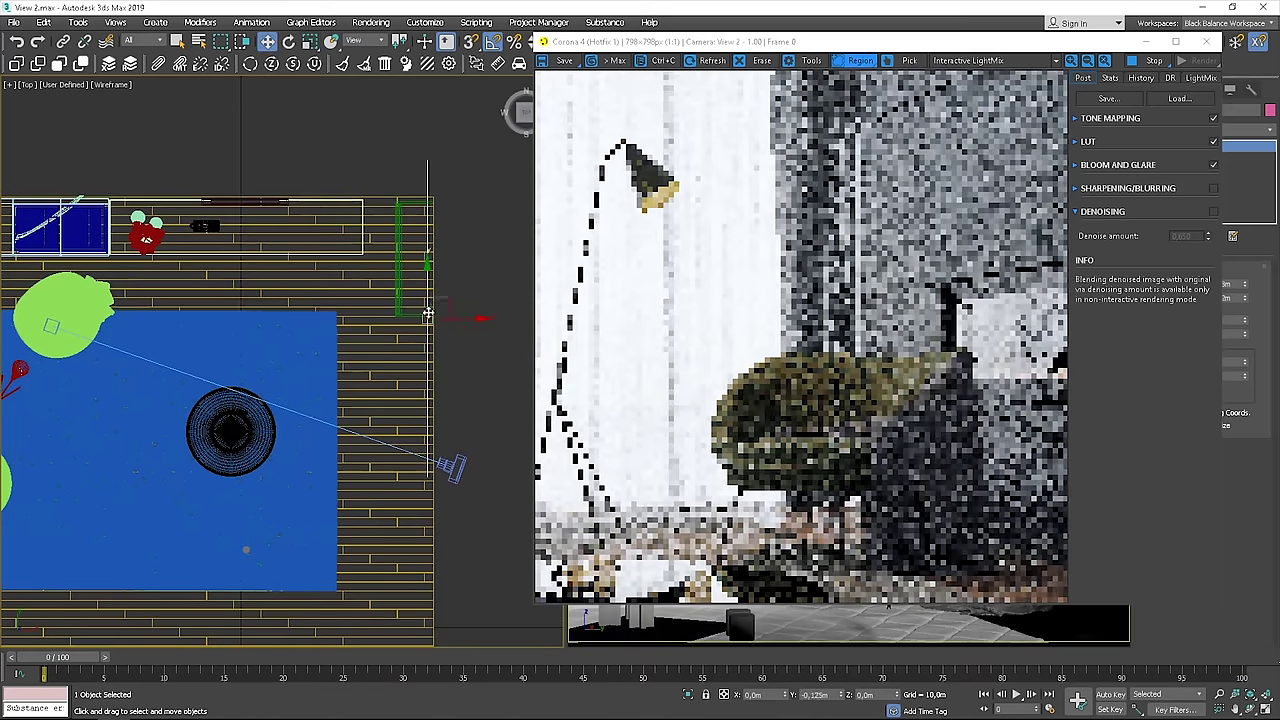
middle_click_drag(432, 375, 418, 288)
Step: Stretch the plane along its Y axis and raise it to about 0.83 m
key("r")
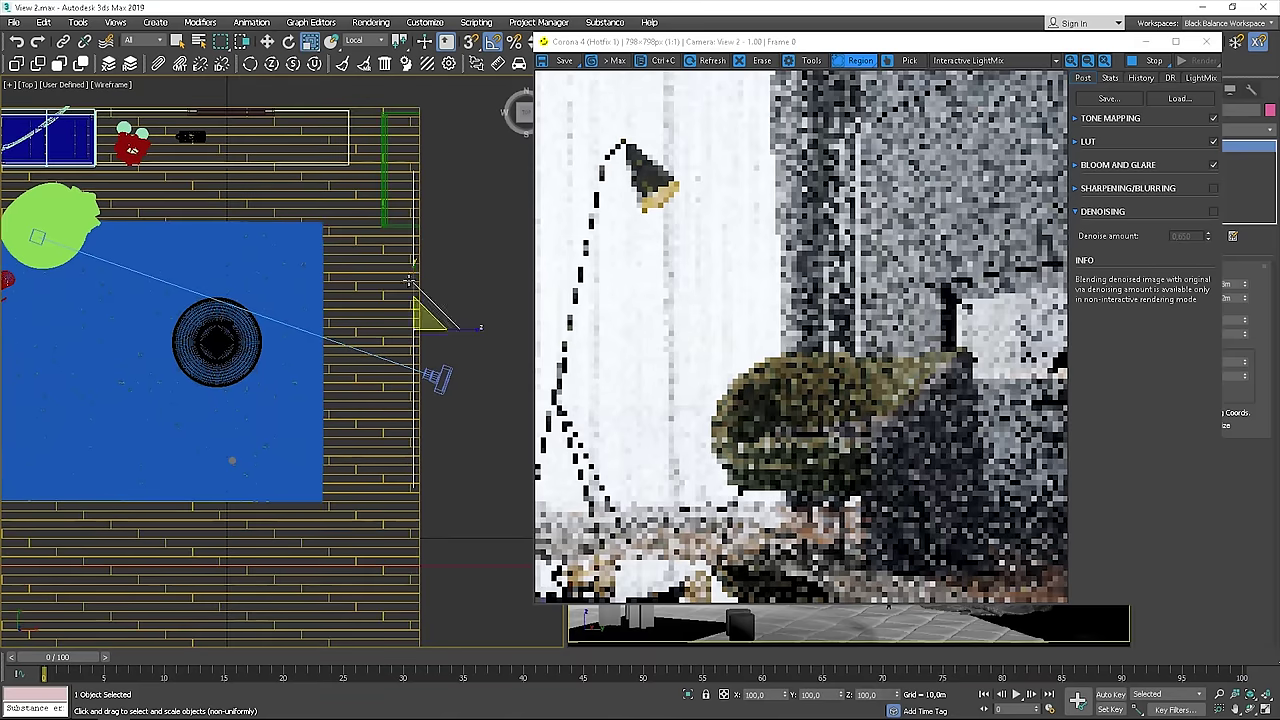
left_click_drag(408, 232, 410, 245)
key("w")
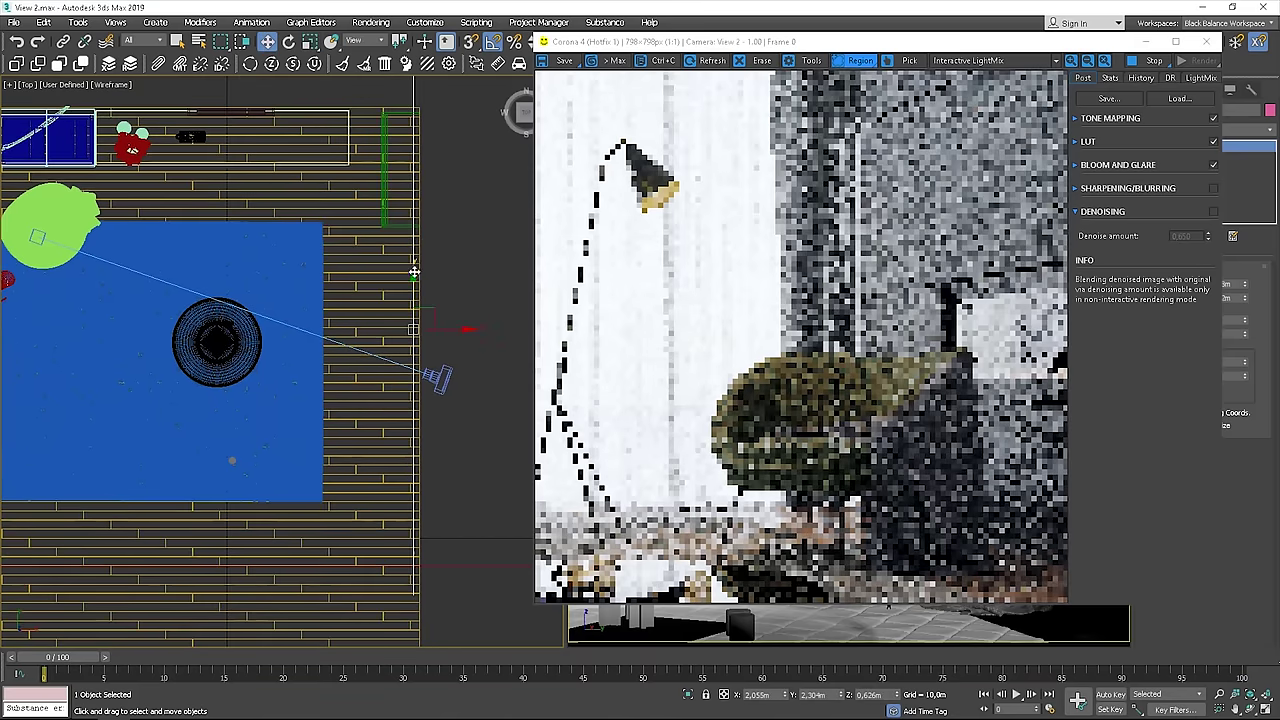
middle_click_drag(418, 321, 397, 340, "alt")
left_click_drag(397, 340, 381, 271)
Step: Set the plane's CoronaMtl diffuse colour to pure red 255,0,0
key("t")
key("m")
left_click(493, 300)
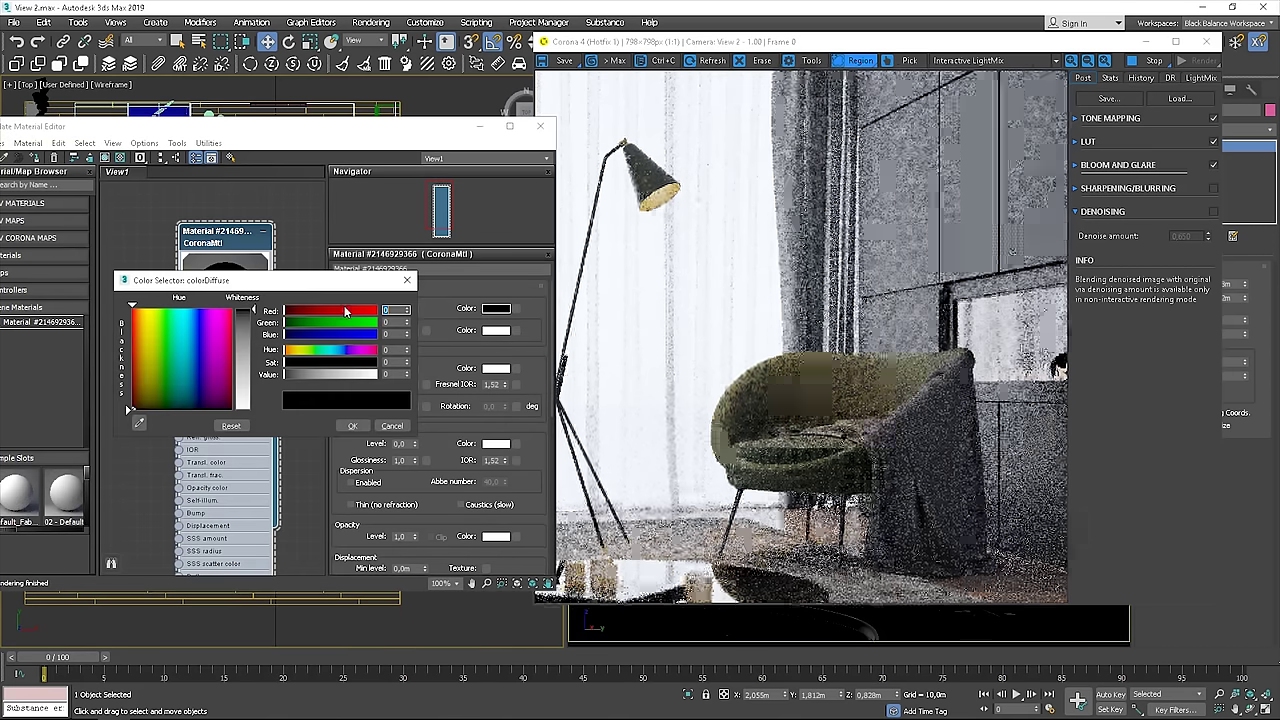
left_click_drag(288, 373, 378, 373)
left_click_drag(288, 361, 378, 365)
left_click(353, 426)
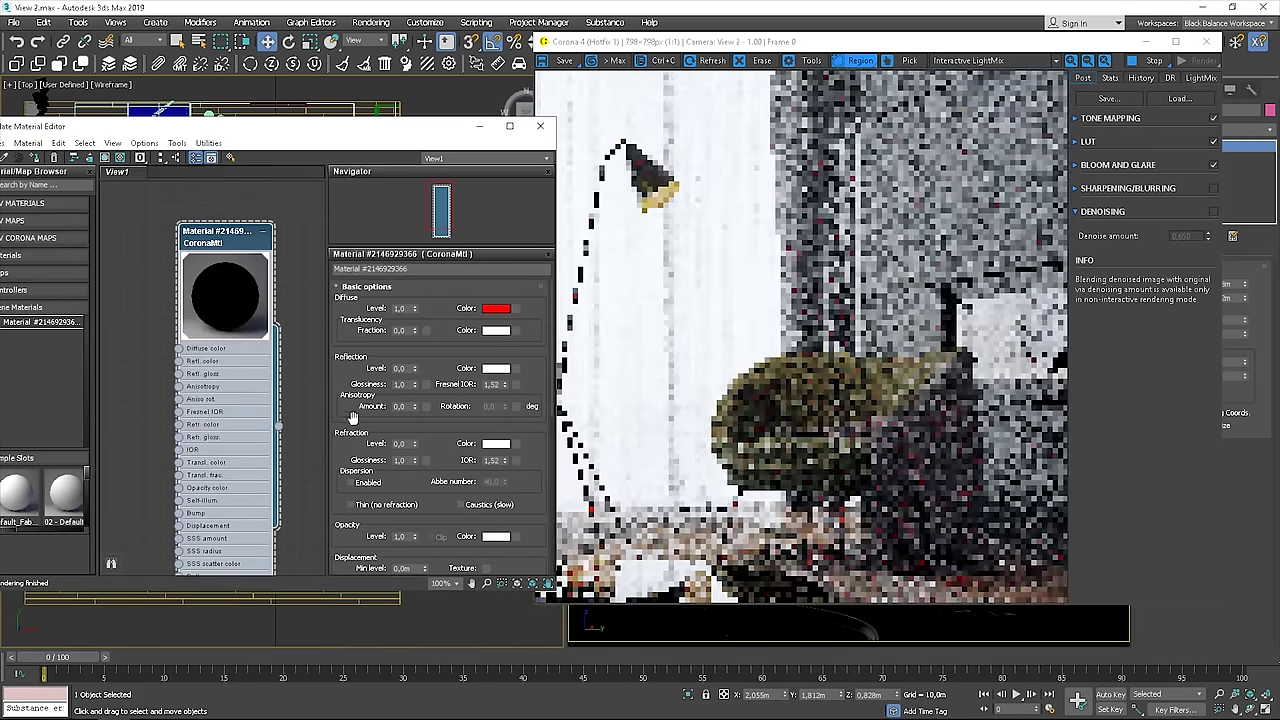
left_click_drag(436, 130, 374, 99)
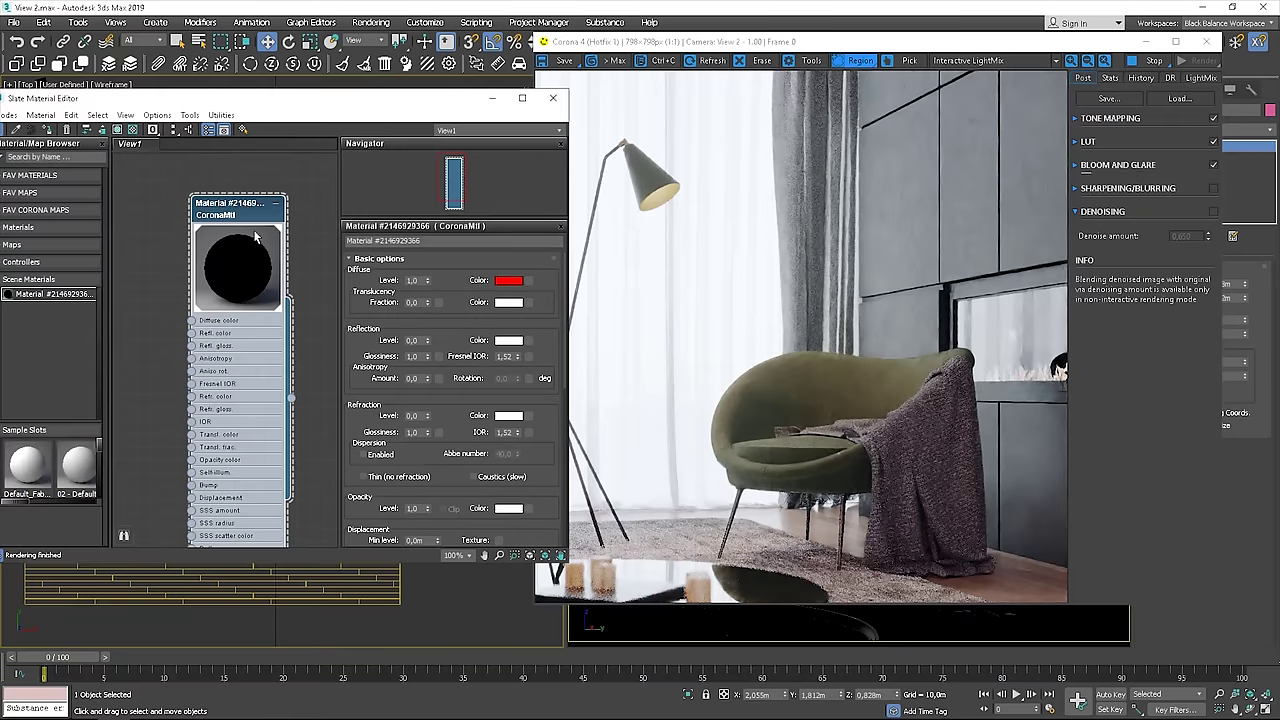
right_click(245, 206)
Step: Refresh the red material preview, then move the plane toward the camera to about X 2.066 m
left_click(283, 281)
key("m")
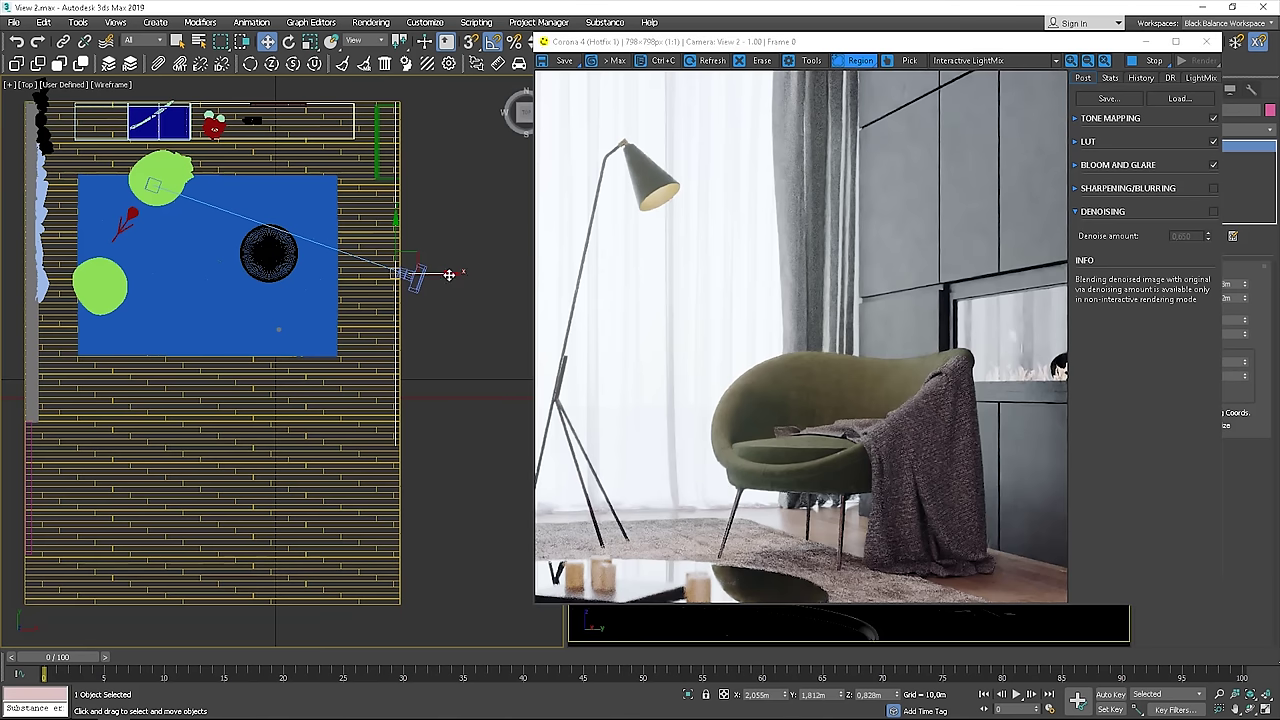
left_click_drag(443, 274, 292, 262)
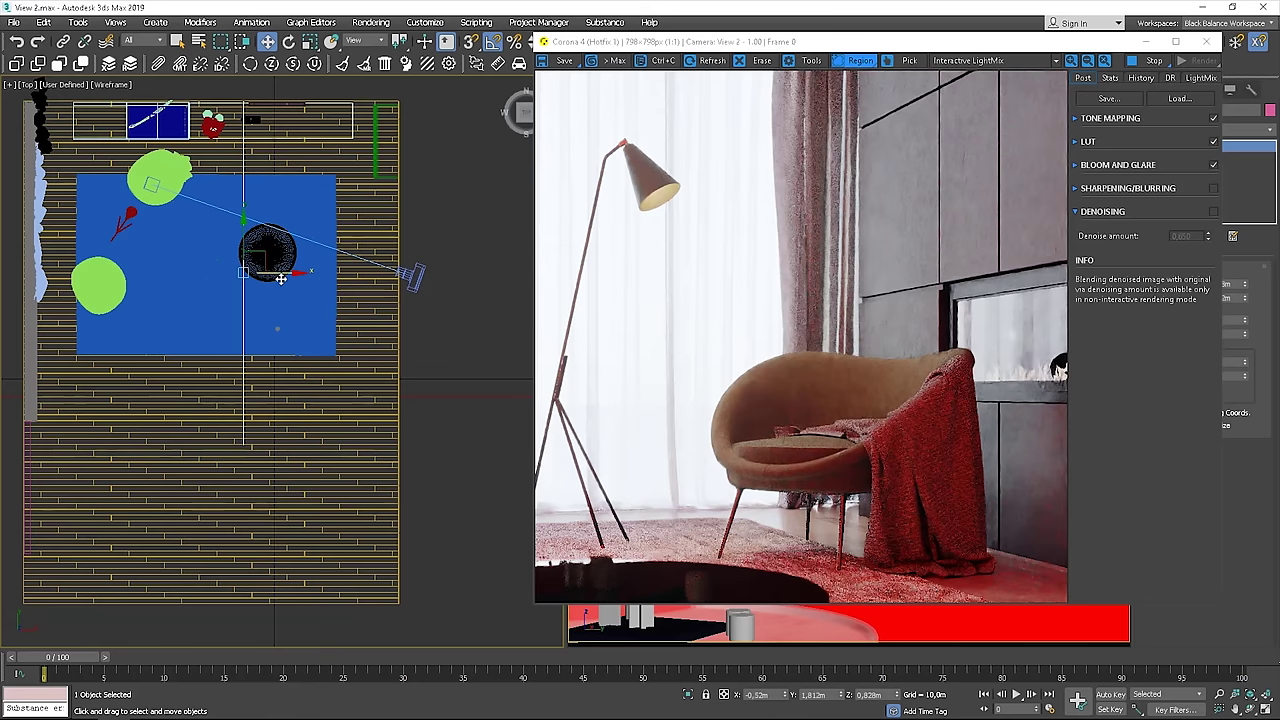
left_click_drag(285, 272, 415, 272)
Step: Change the plane's diffuse colour from red to black
key("m")
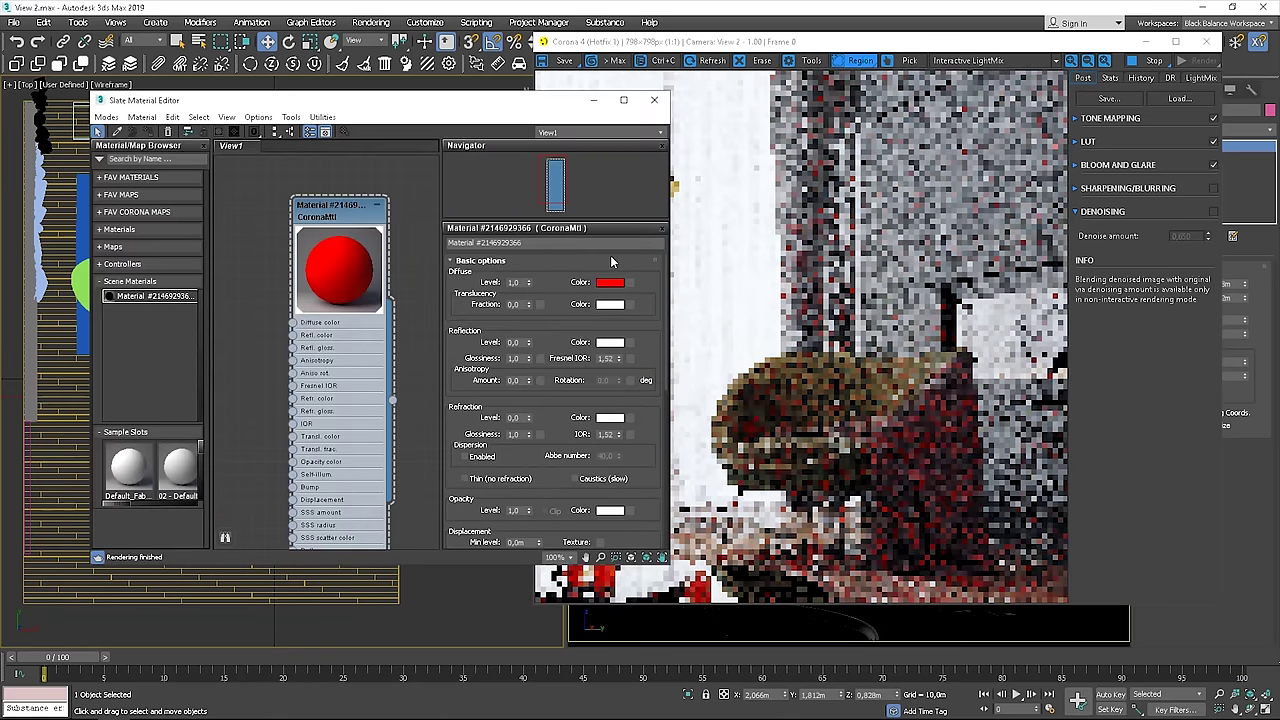
left_click(612, 283)
left_click_drag(345, 335, 345, 384)
left_click(466, 399)
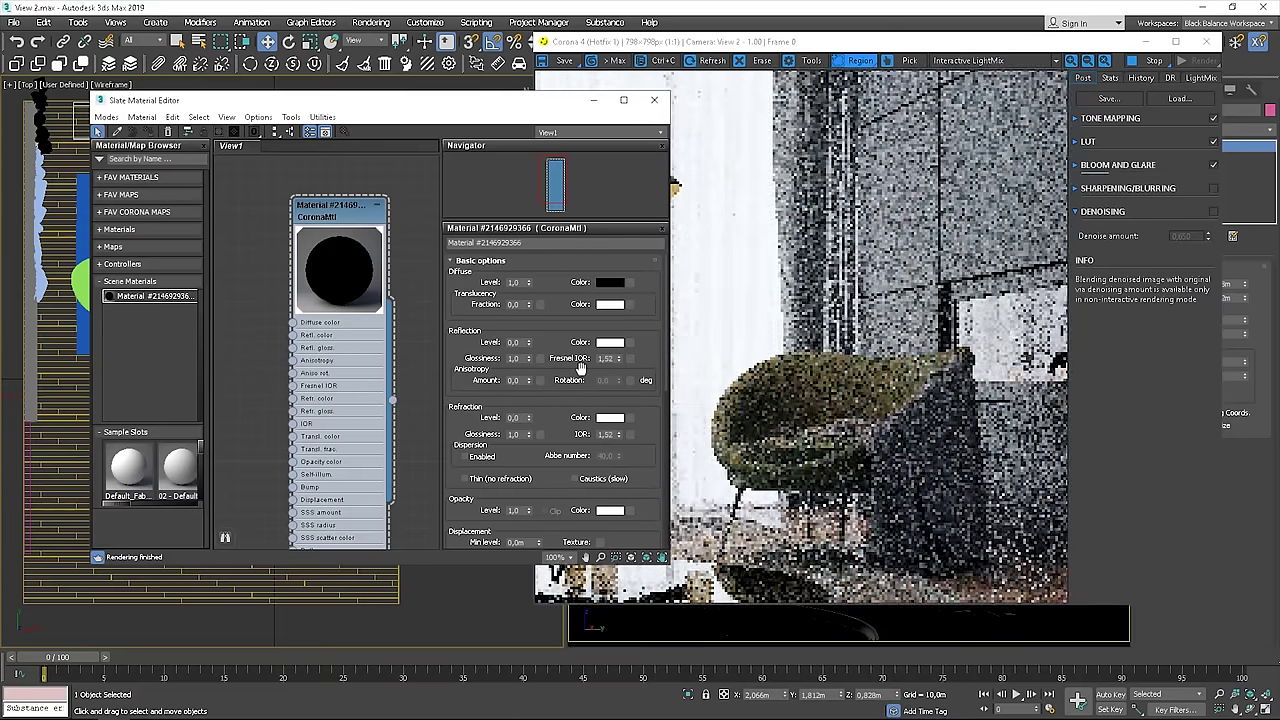
Step: Shift the plane left to X 1.255 m and set a render region over the armchair's lower half
left_click(594, 102)
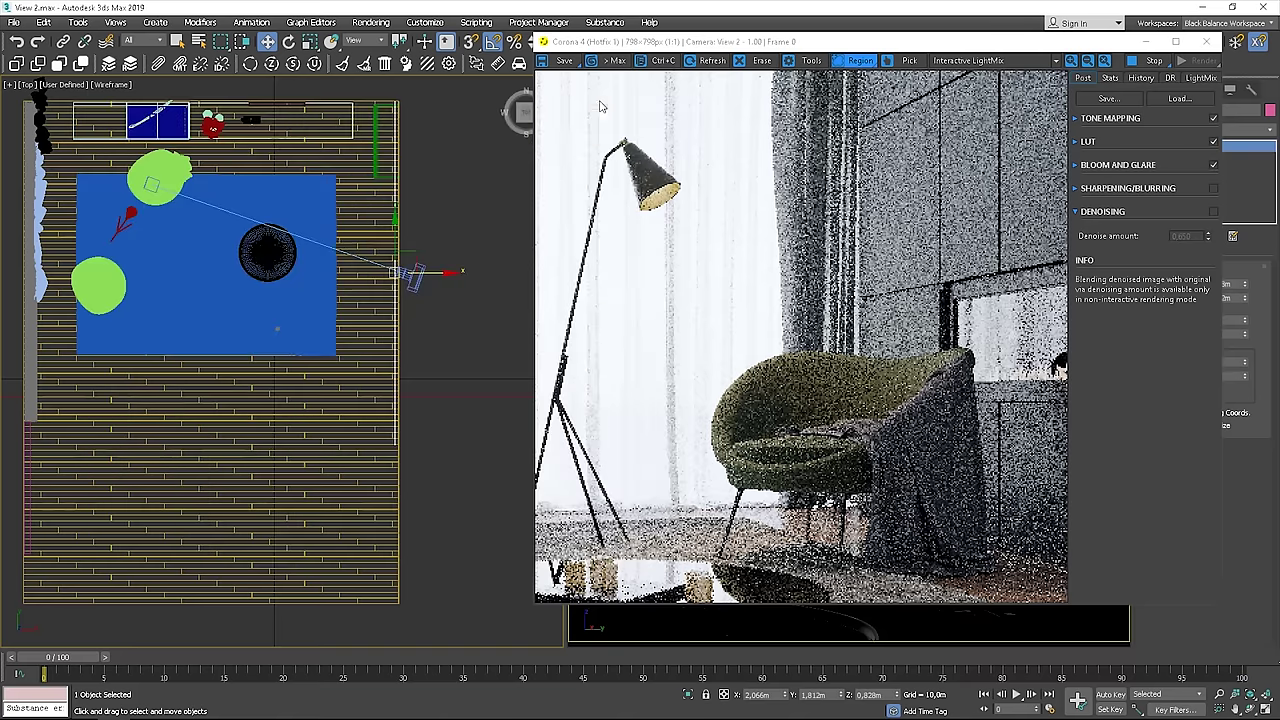
left_click_drag(440, 272, 395, 270)
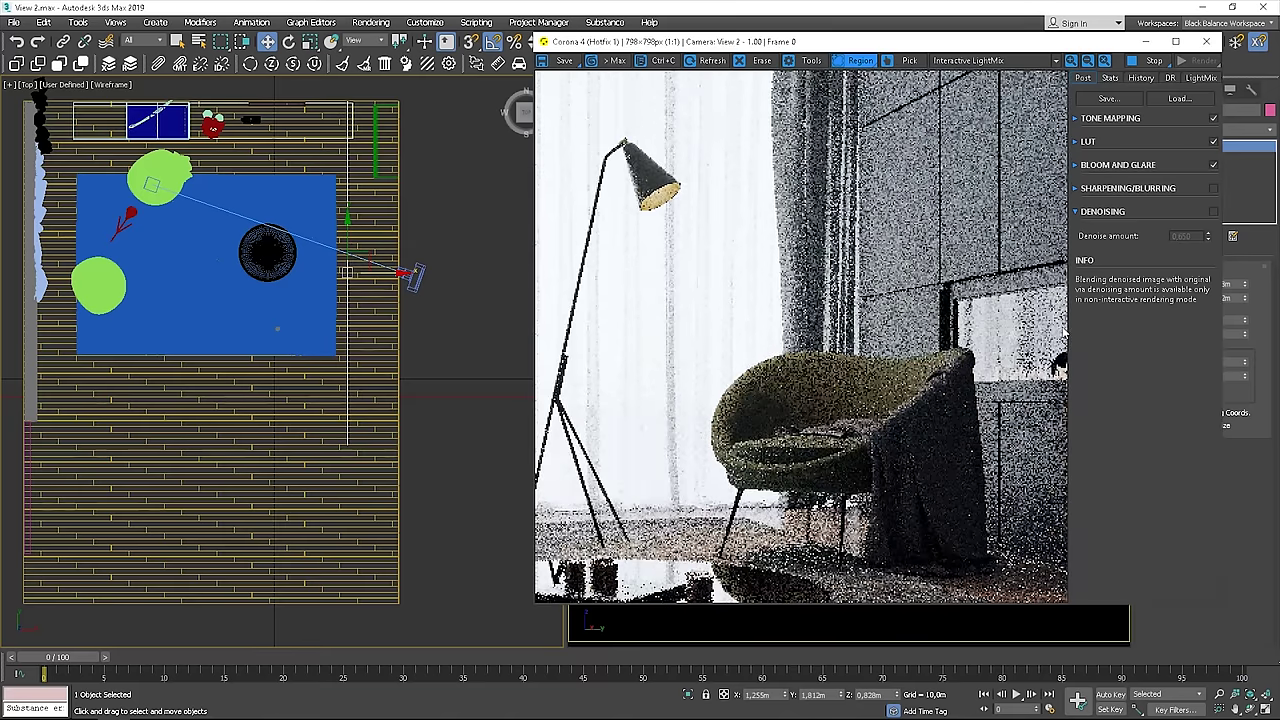
left_click_drag(1064, 304, 525, 621)
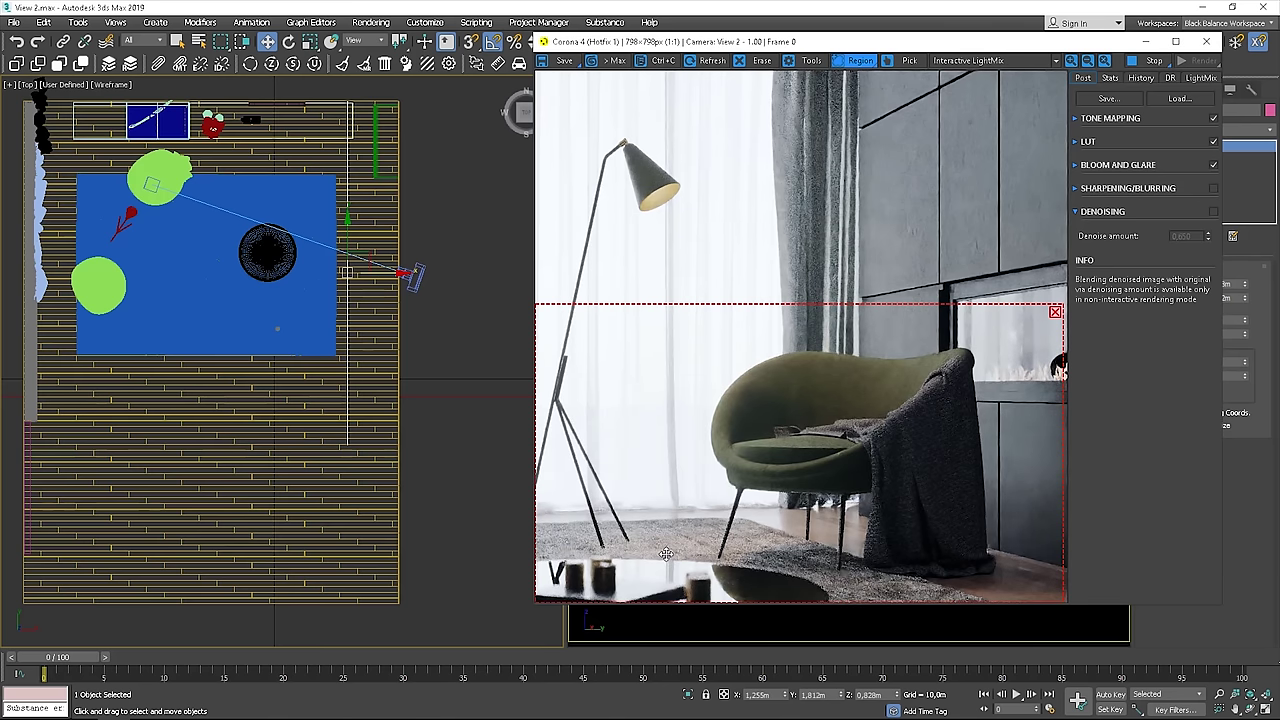
Step: Save a copy of the black-plane render and change the plane's diffuse colour to white
left_click(610, 60)
key("m")
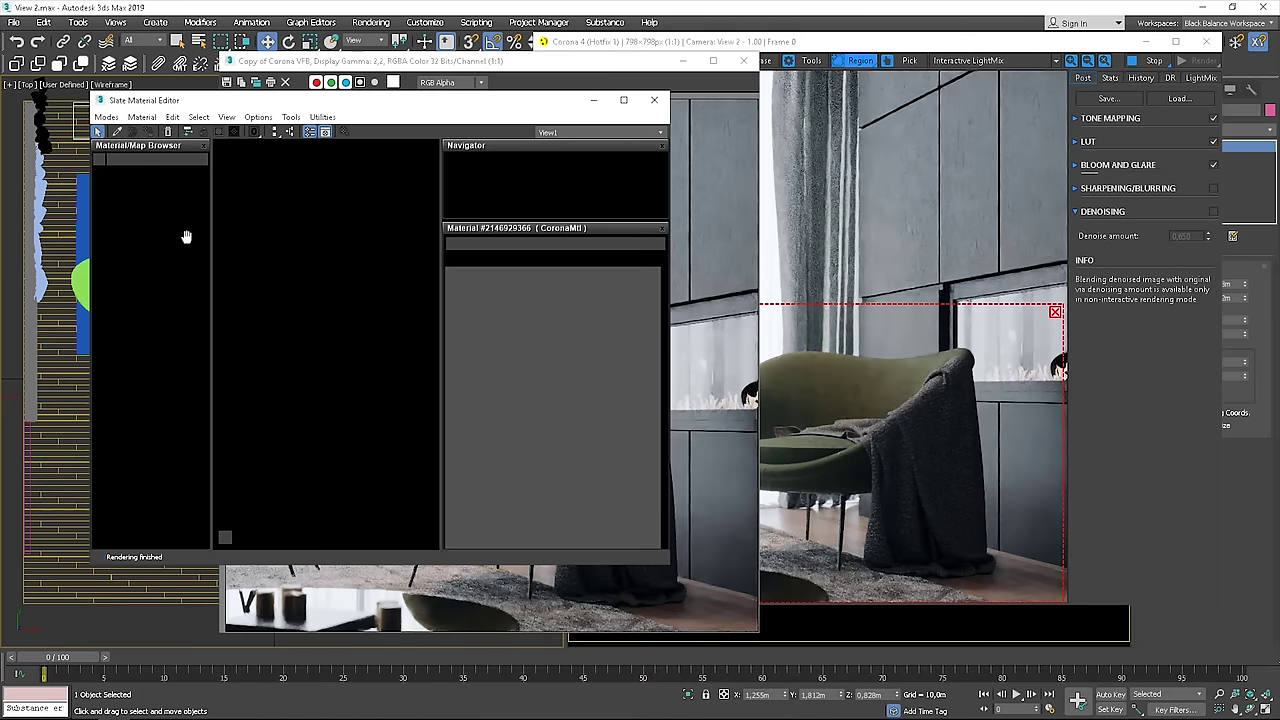
left_click(610, 283)
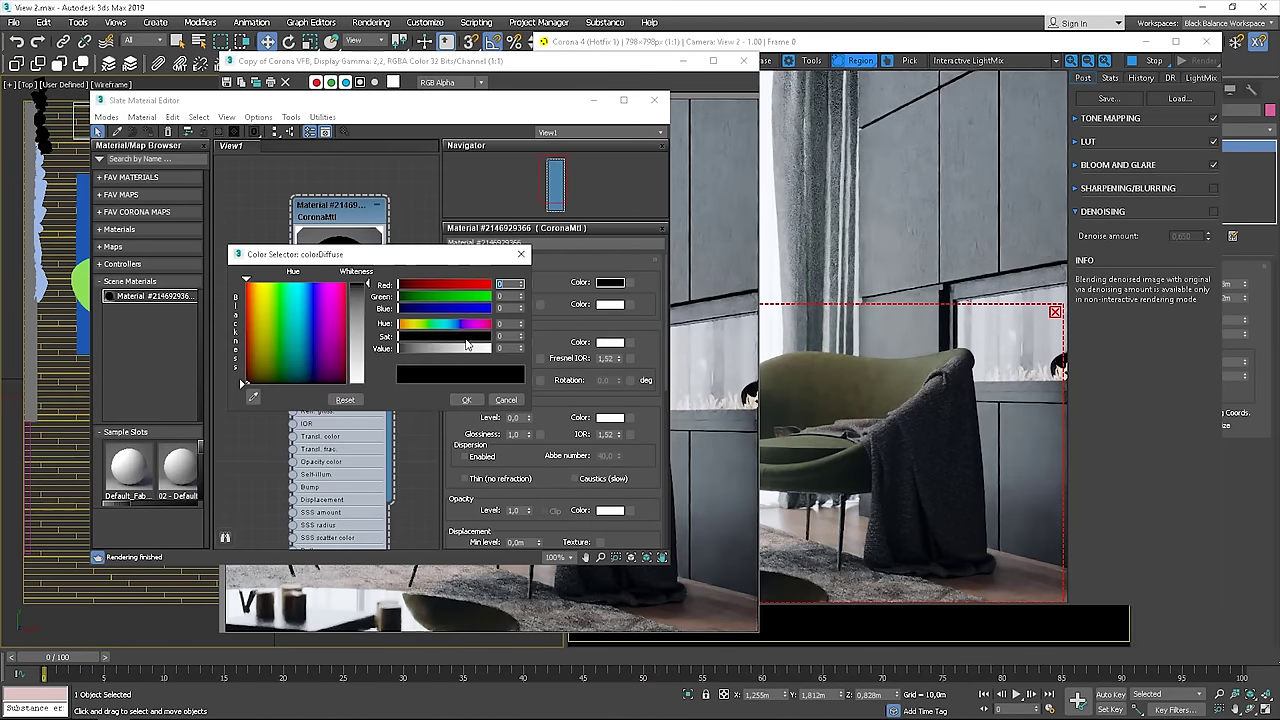
left_click_drag(367, 307, 367, 383)
left_click(466, 399)
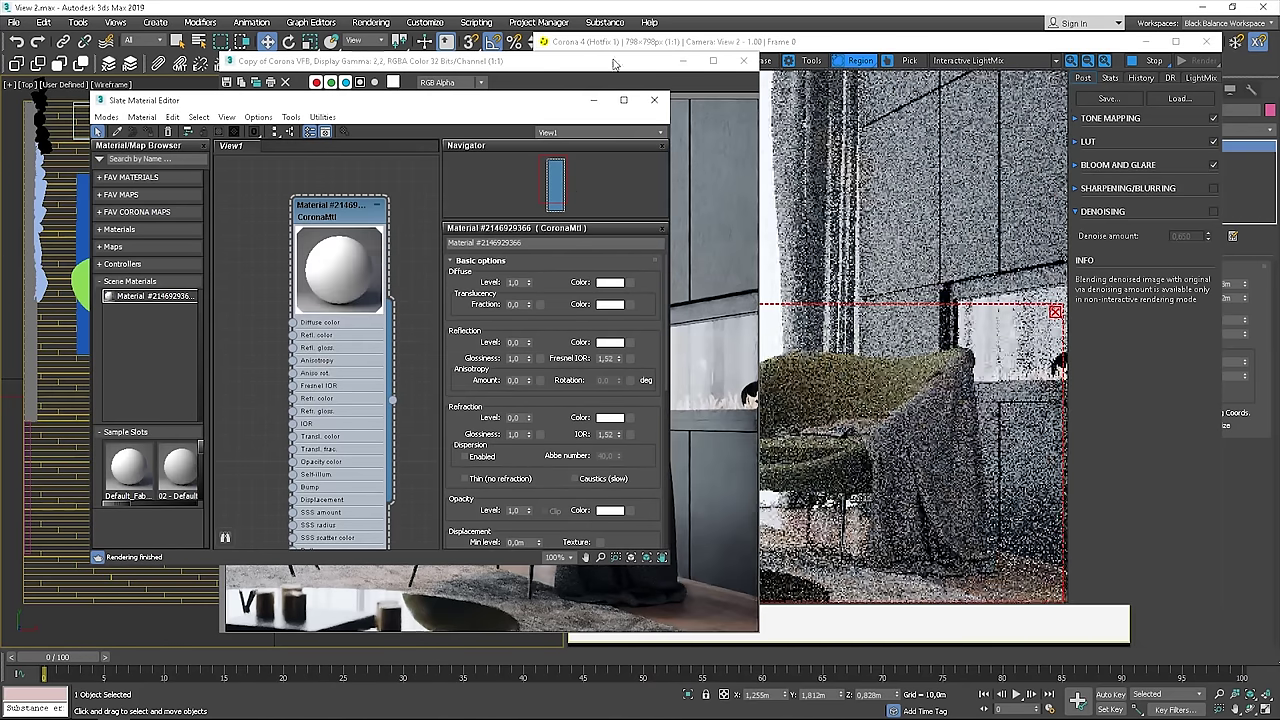
Step: Place the saved render copy to the left of the live Corona render
left_click(490, 60)
left_click_drag(500, 60, 328, 44)
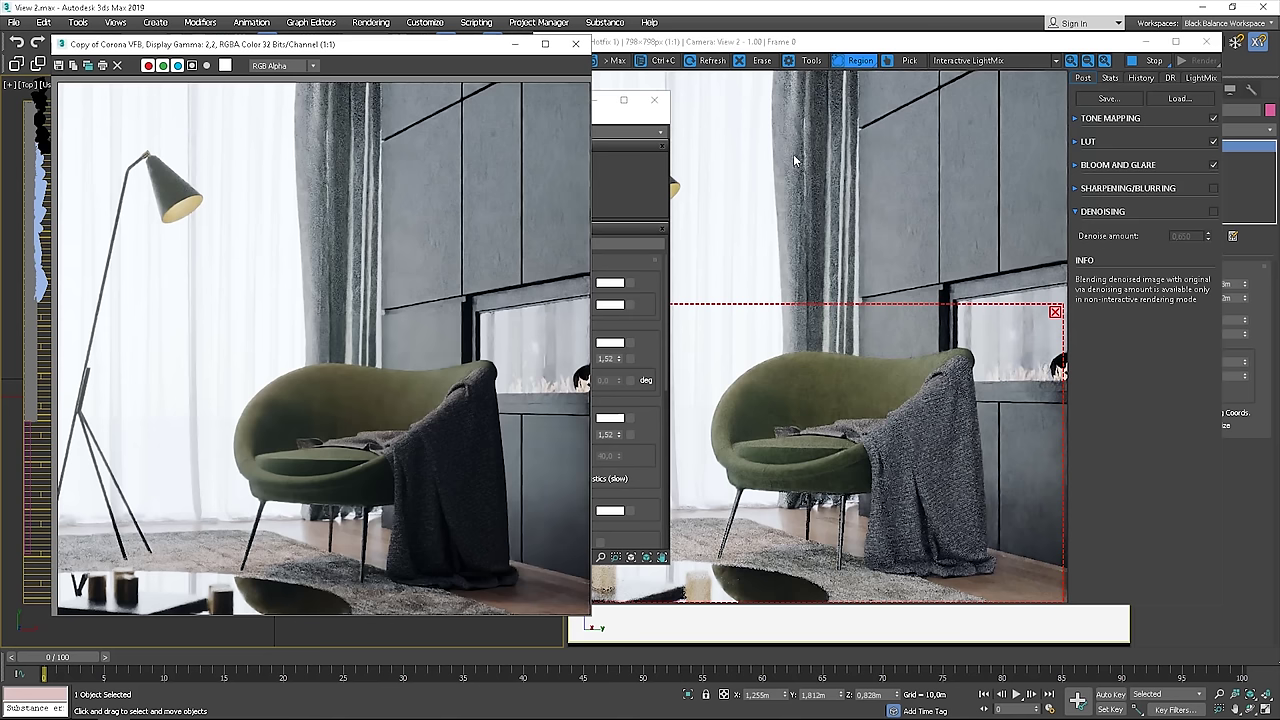
left_click(797, 47)
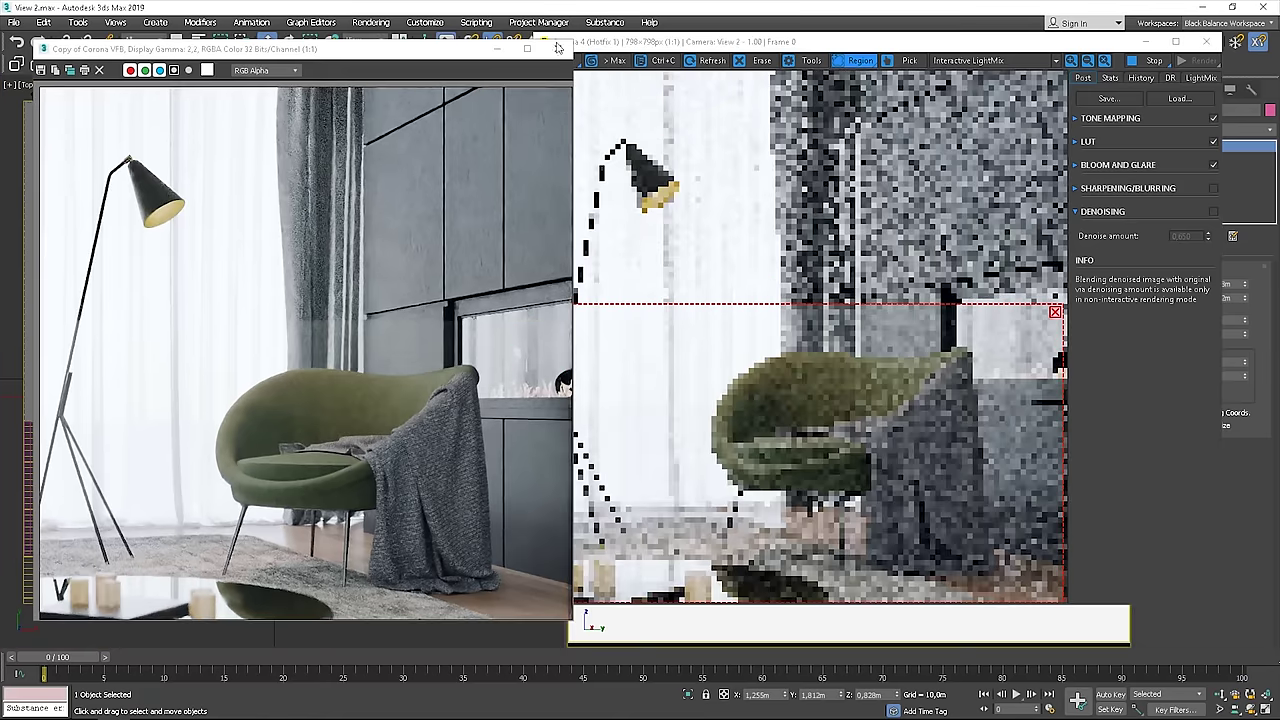
Step: Close the saved render copy and set the plane's diffuse colour to black
left_click(557, 48)
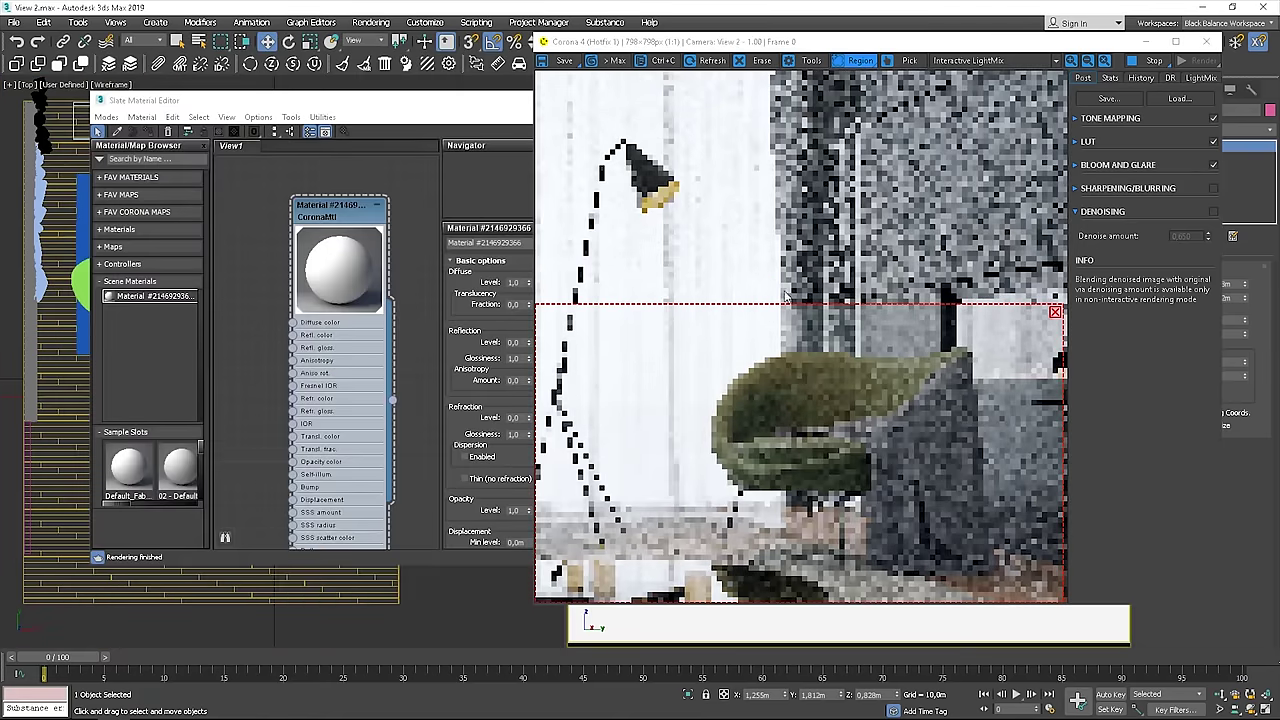
left_click(364, 215)
left_click(610, 283)
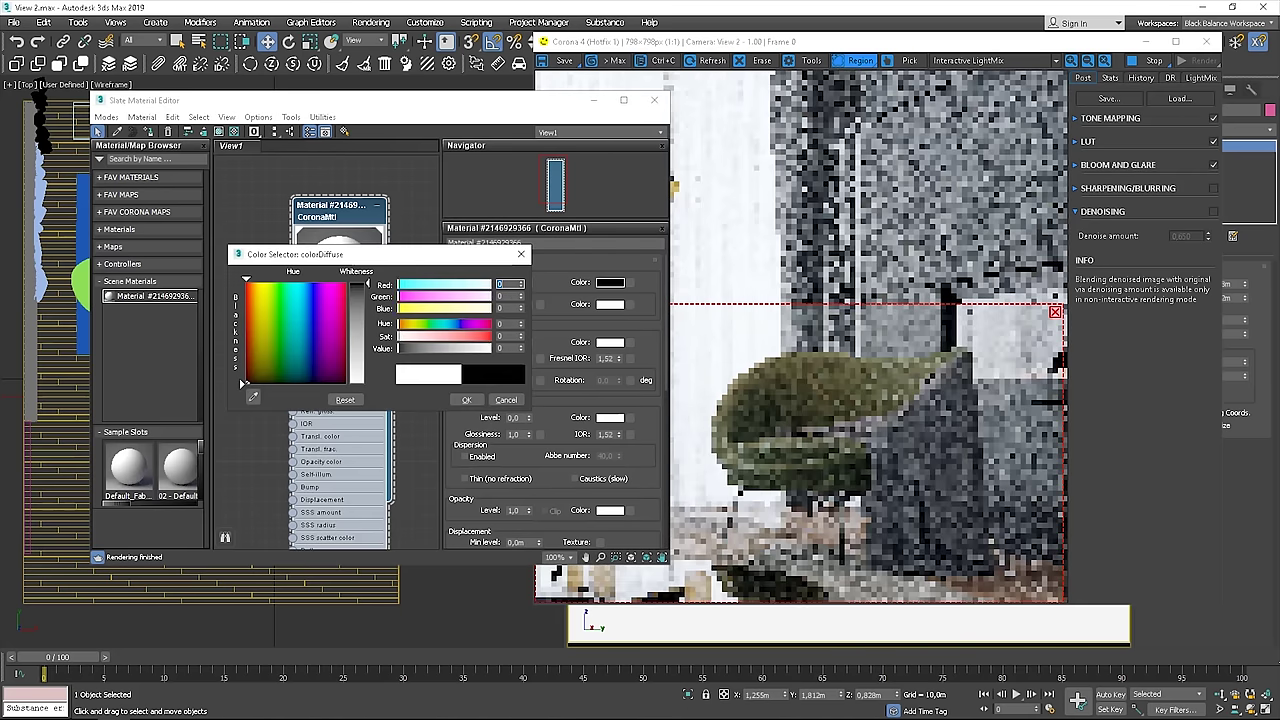
left_click(466, 399)
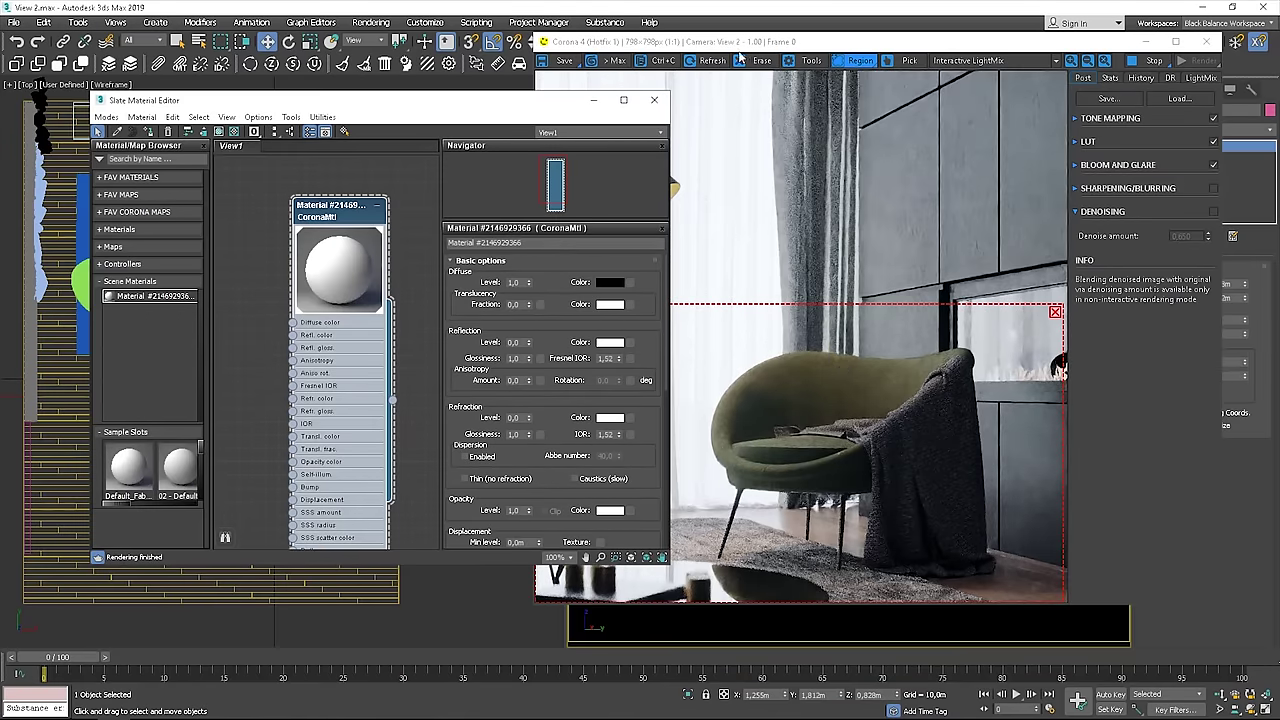
Step: Save a copy of the black-plane render, then switch the diffuse back to white
left_click(678, 60)
left_click(331, 192)
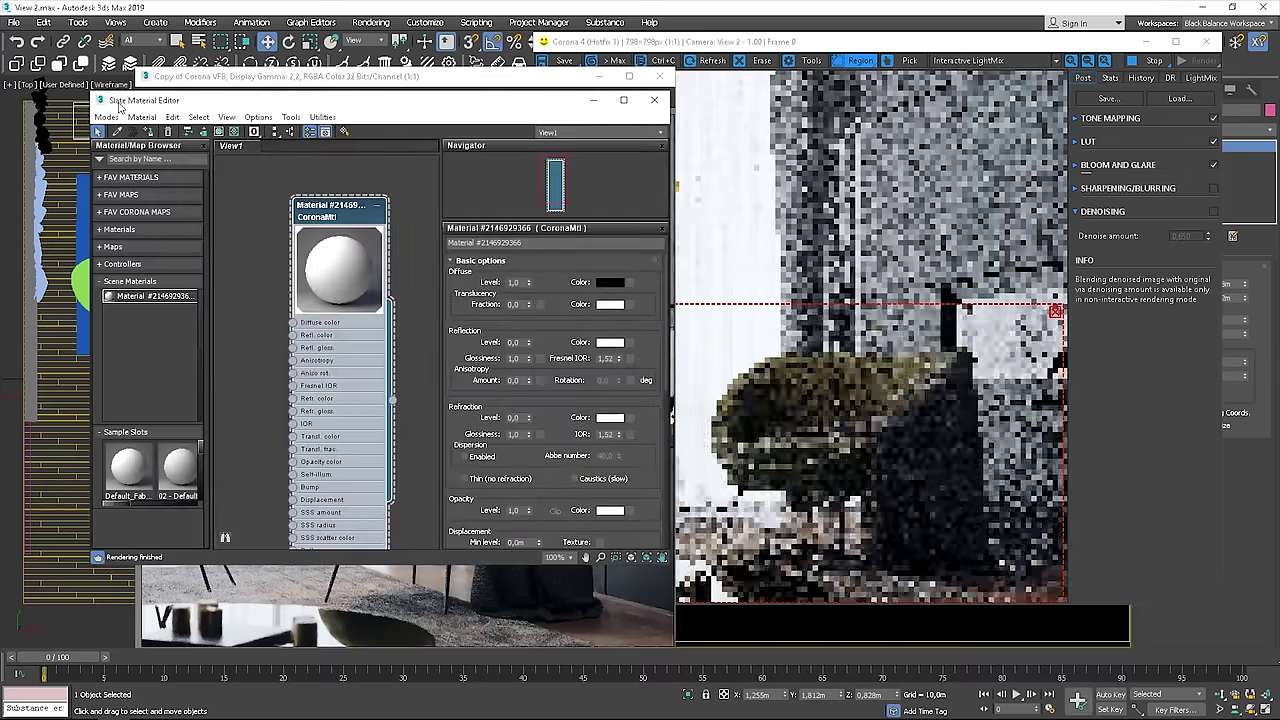
left_click(610, 283)
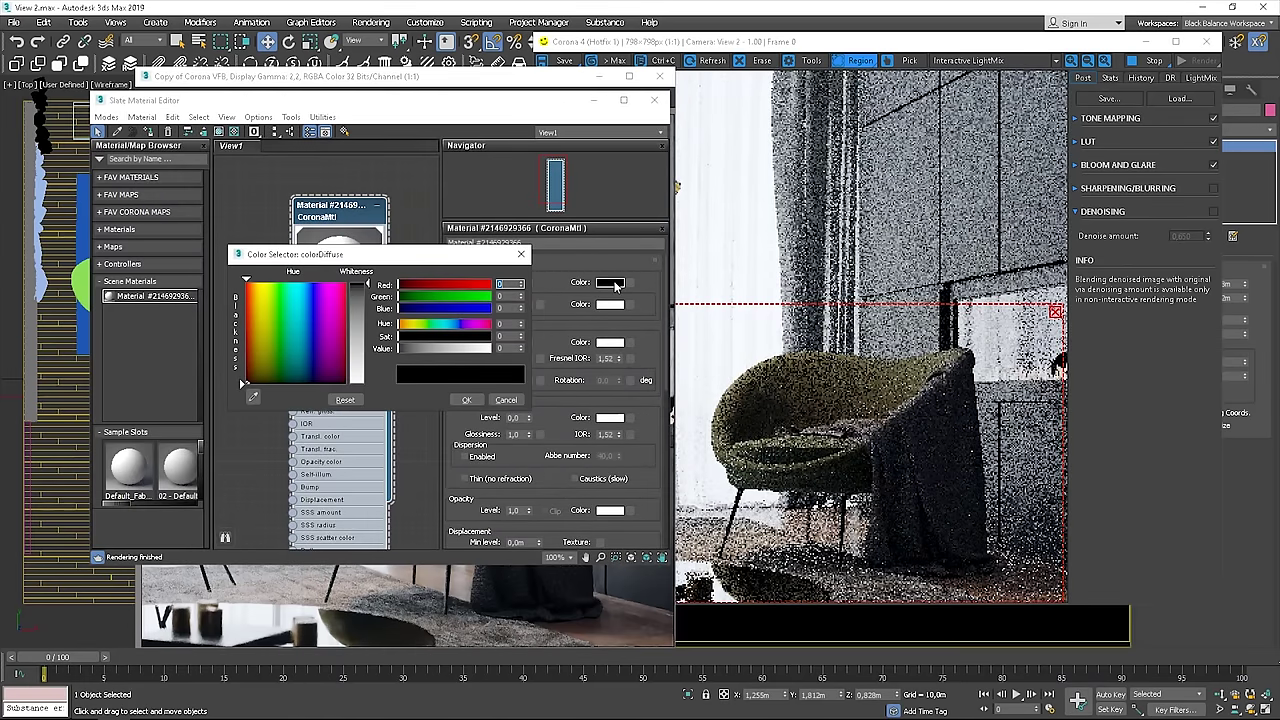
left_click_drag(366, 285, 366, 383)
left_click(466, 399)
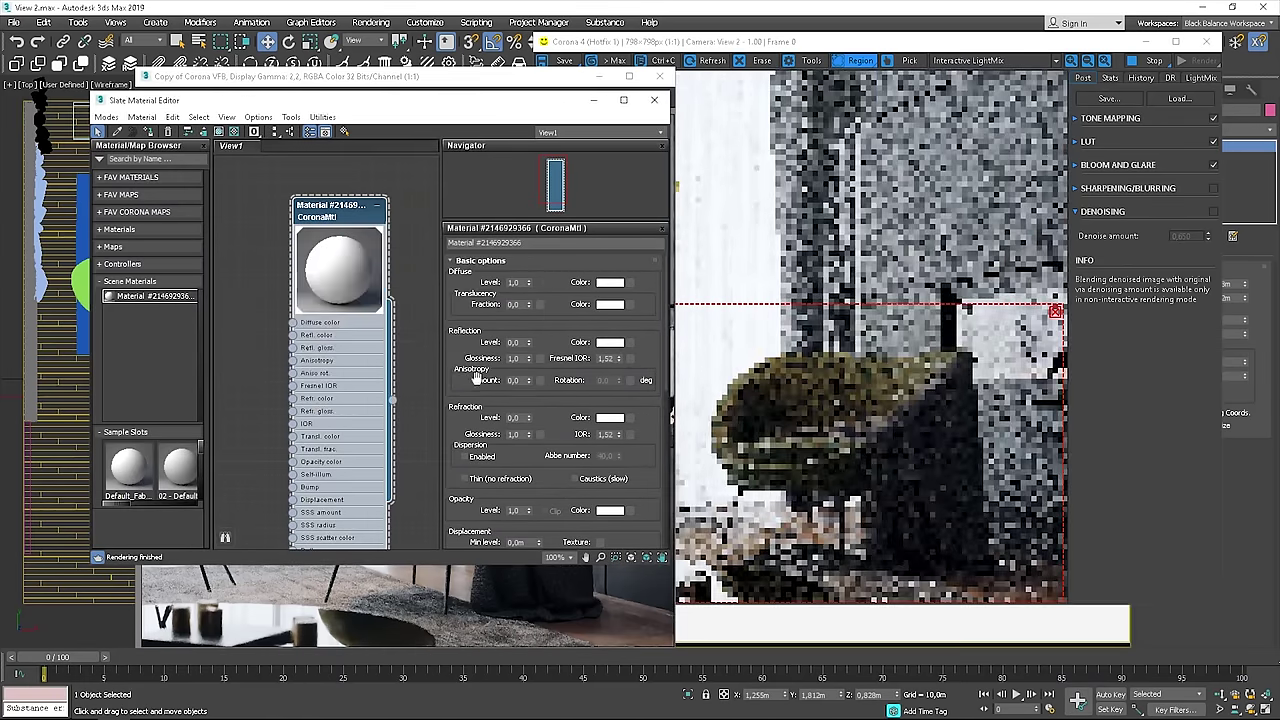
left_click(593, 100)
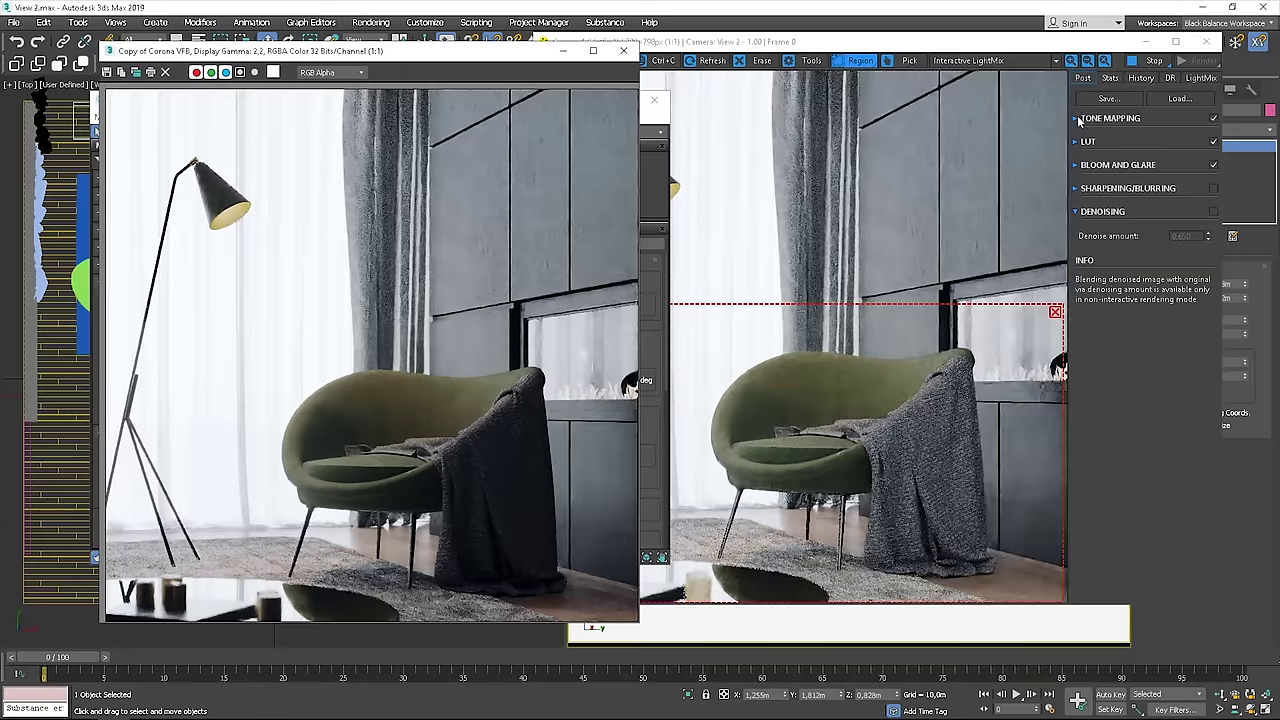
Step: Set tone-mapping Exposure (EV) to 1,0 and position the saved copy beside the live render
left_click(1077, 119)
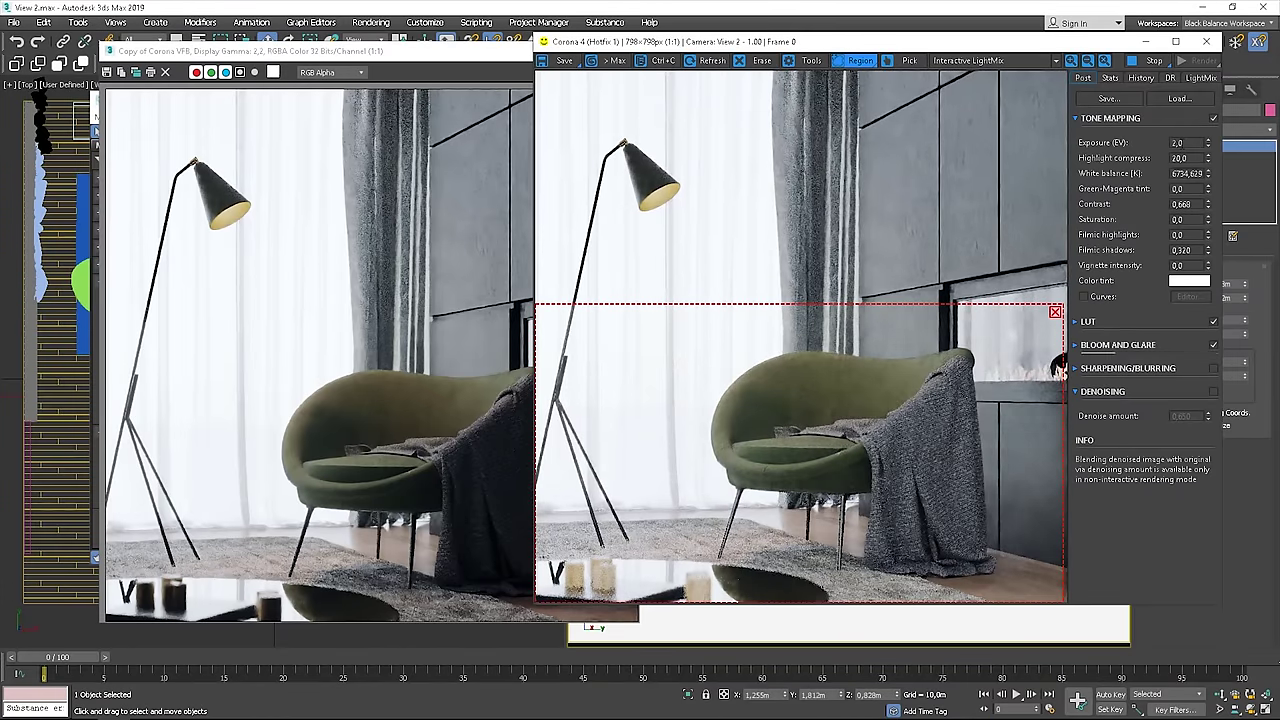
double_click(1177, 143)
type("1,0")
key("Return")
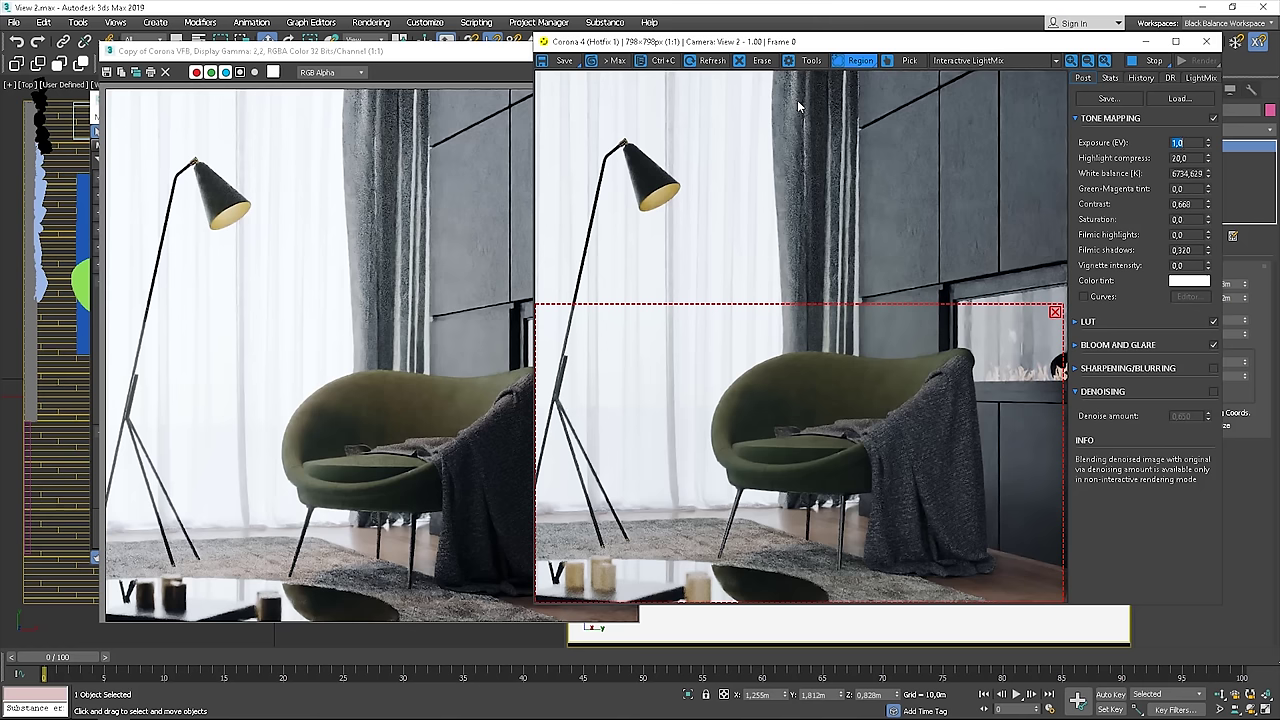
left_click_drag(460, 52, 406, 40)
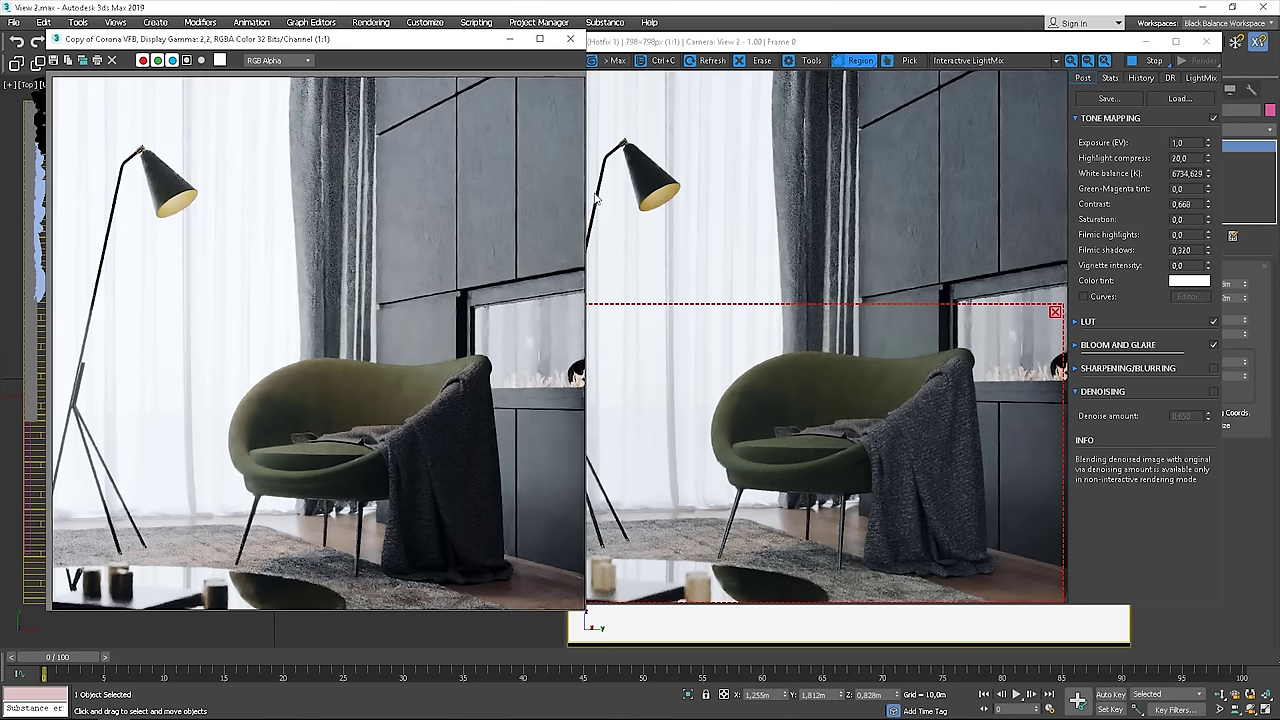